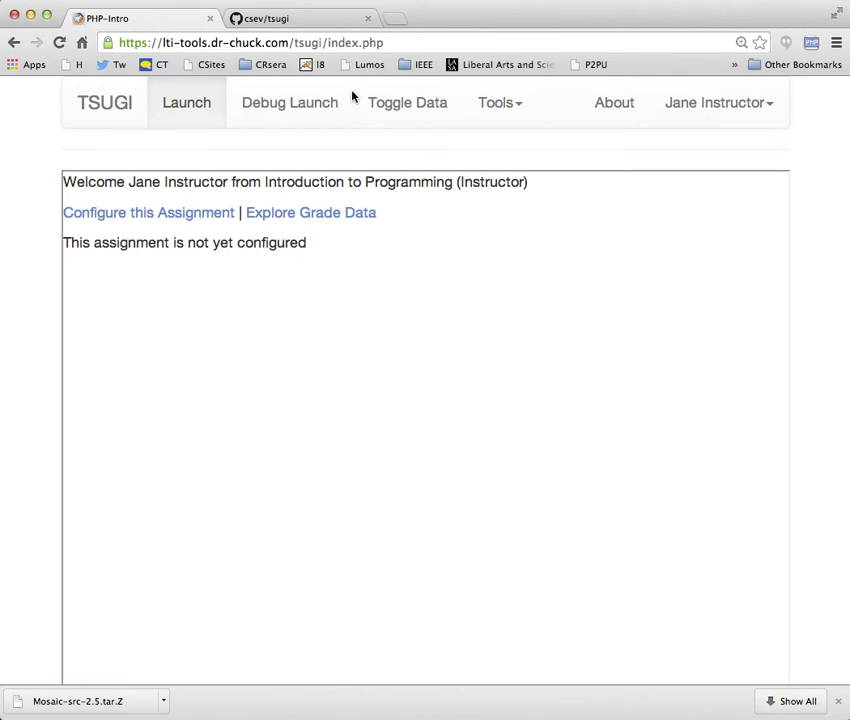
- Check the TSUGI source repository, then save the assignment's default two-image JSON configuration
click(322, 20)
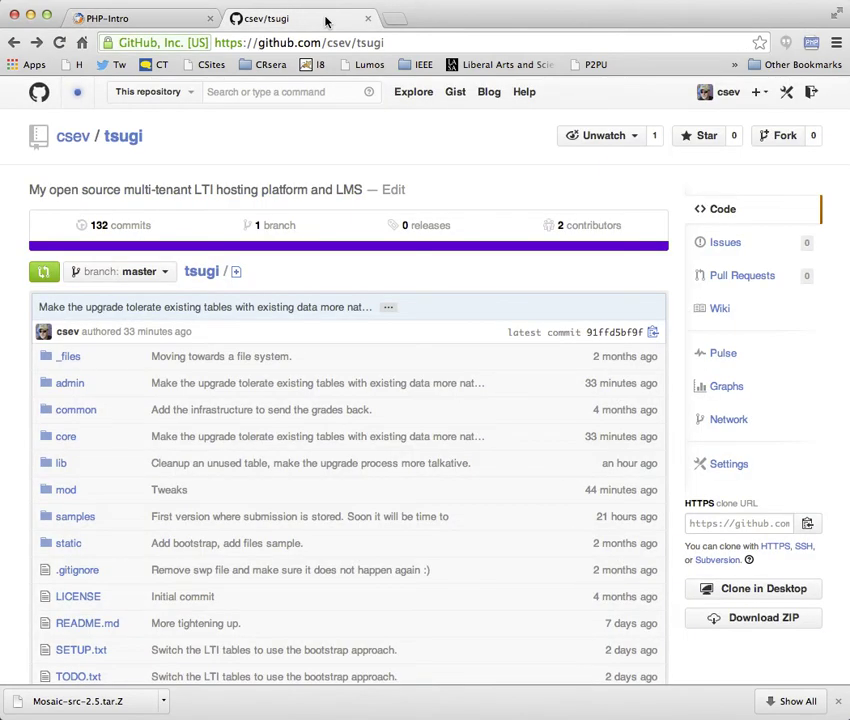
click(168, 22)
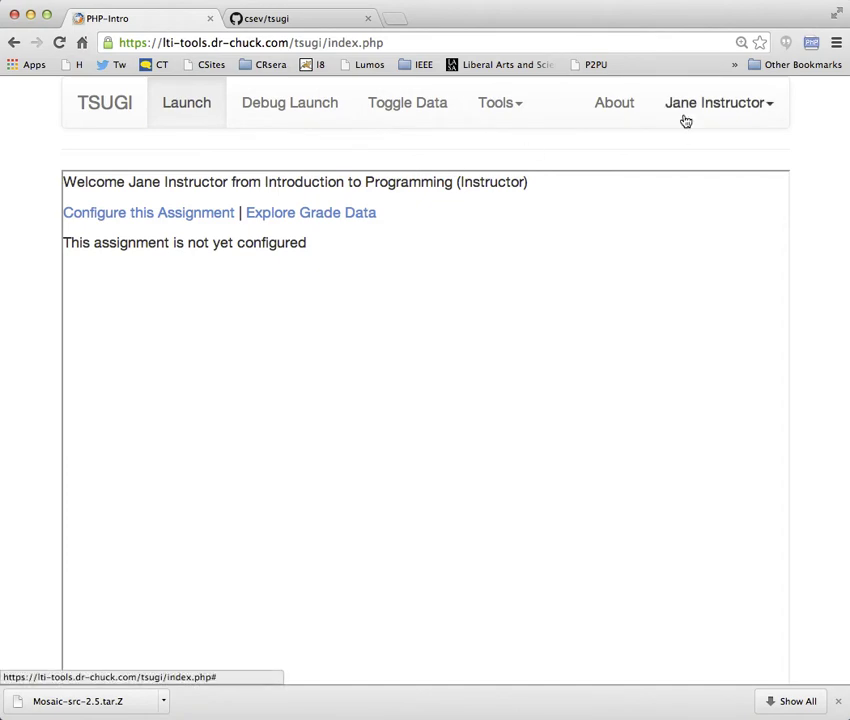
click(162, 212)
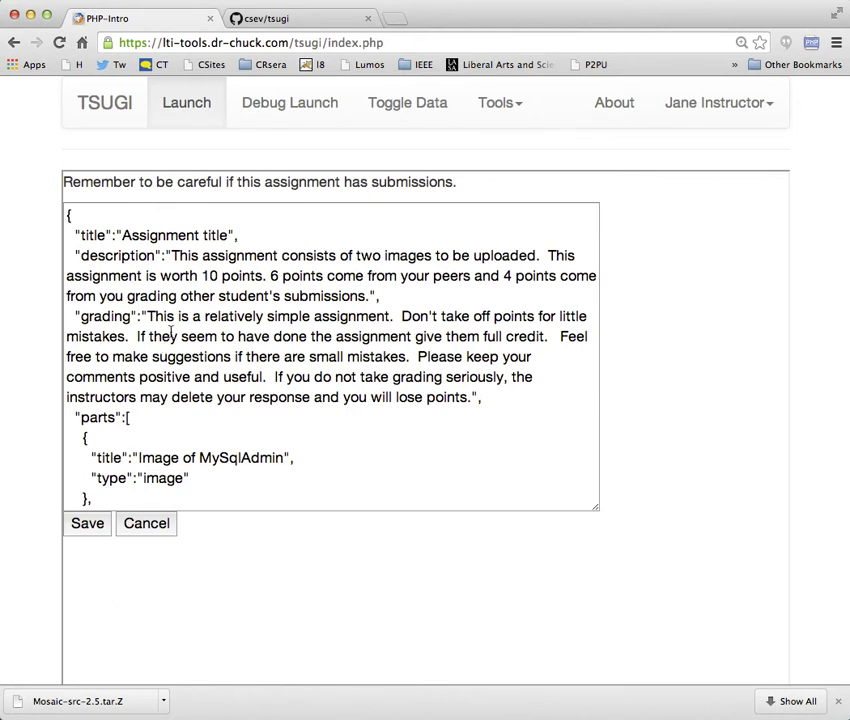
click(91, 524)
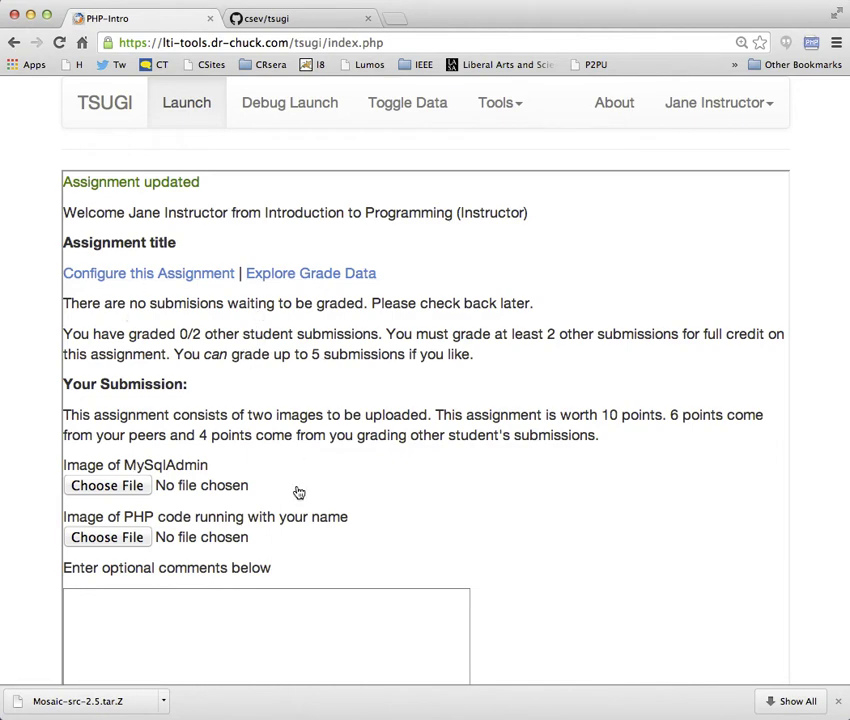
- Switch to student Sue and launch mod/peer-grade/index.php, which shows nothing waiting to grade
click(768, 110)
click(695, 173)
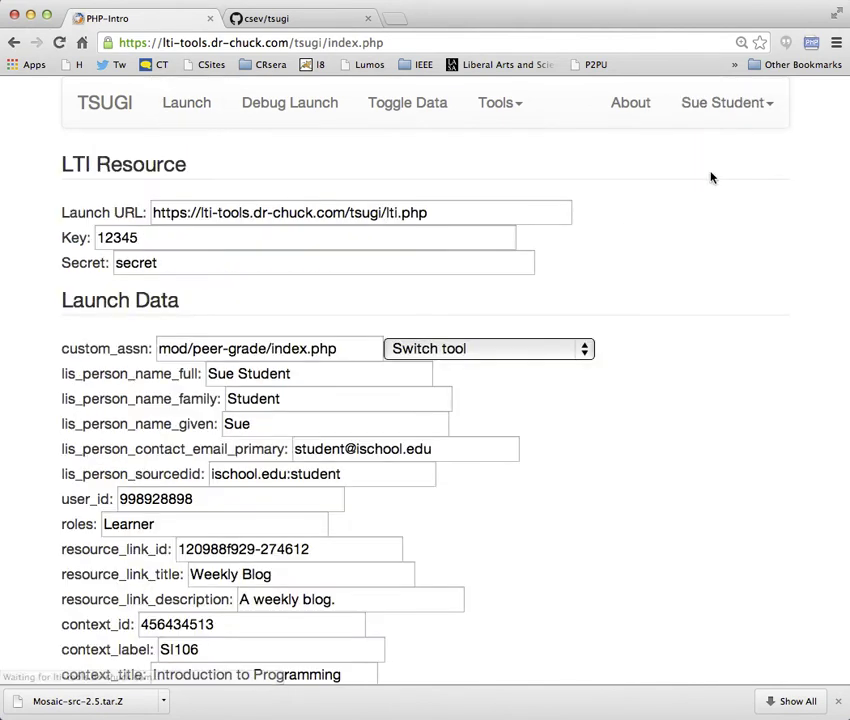
click(480, 107)
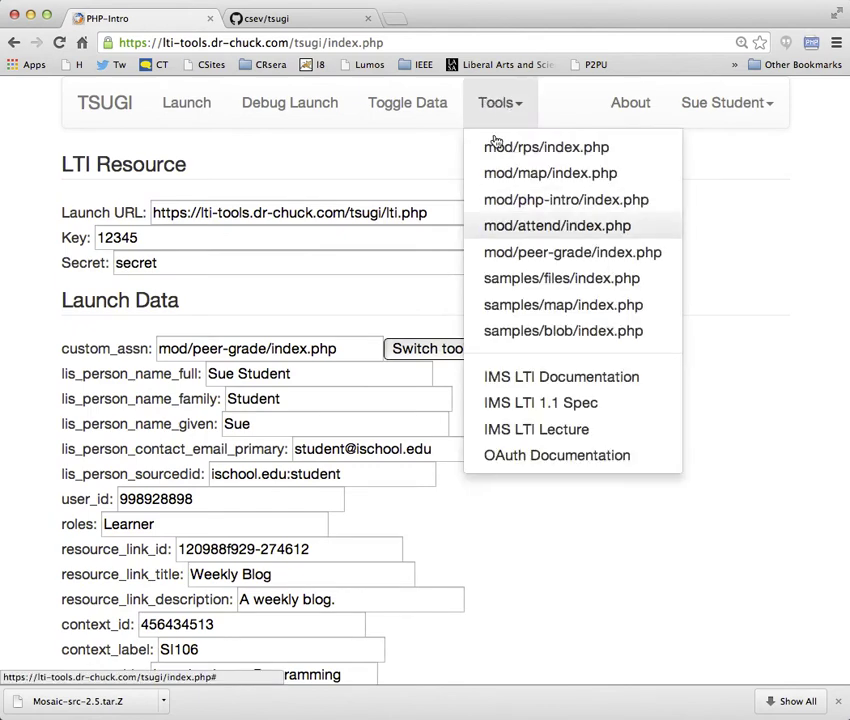
click(498, 252)
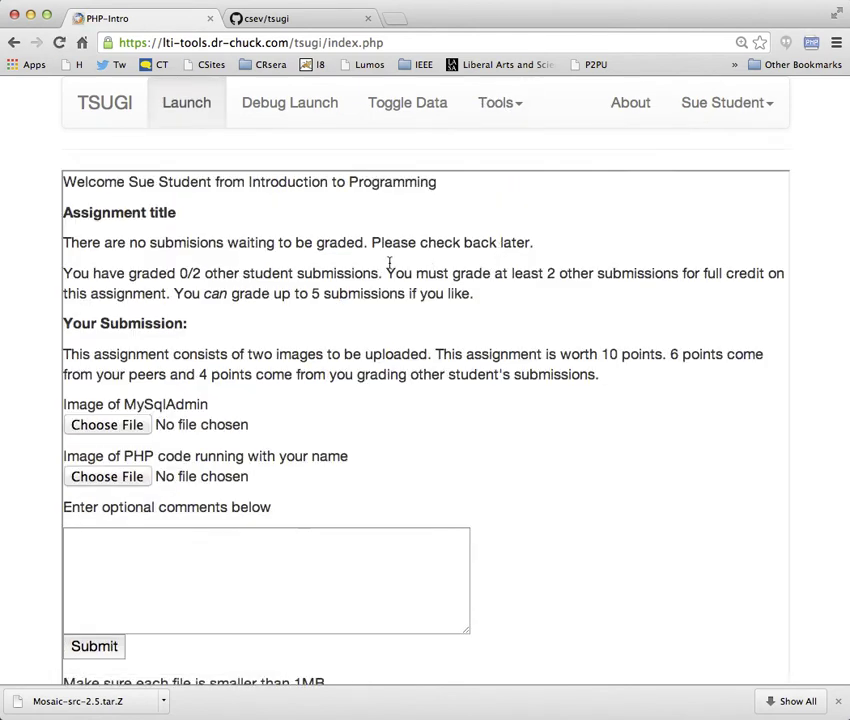
triple_click(106, 242)
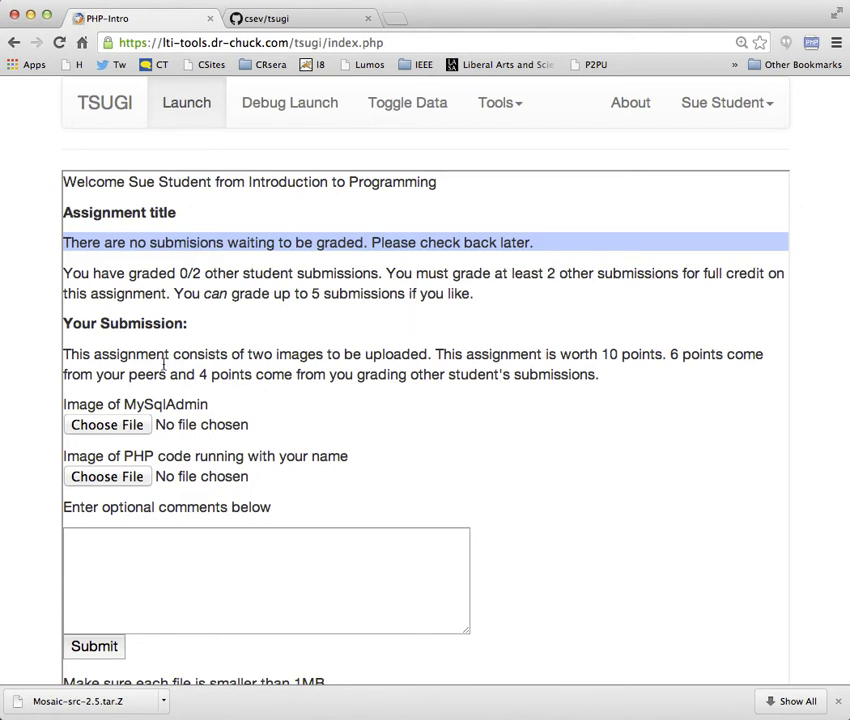
- Attach 2ball_pong.jpg and 11-in-braccio-con-papa-2.jpg, add the comment 'Hope you like them.', and submit
click(110, 425)
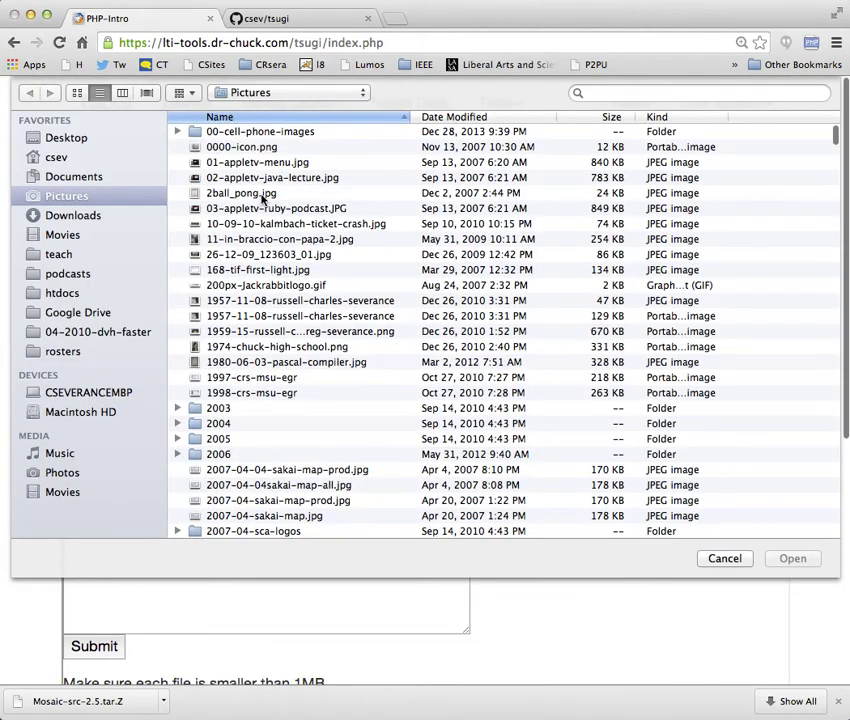
double_click(262, 196)
click(110, 527)
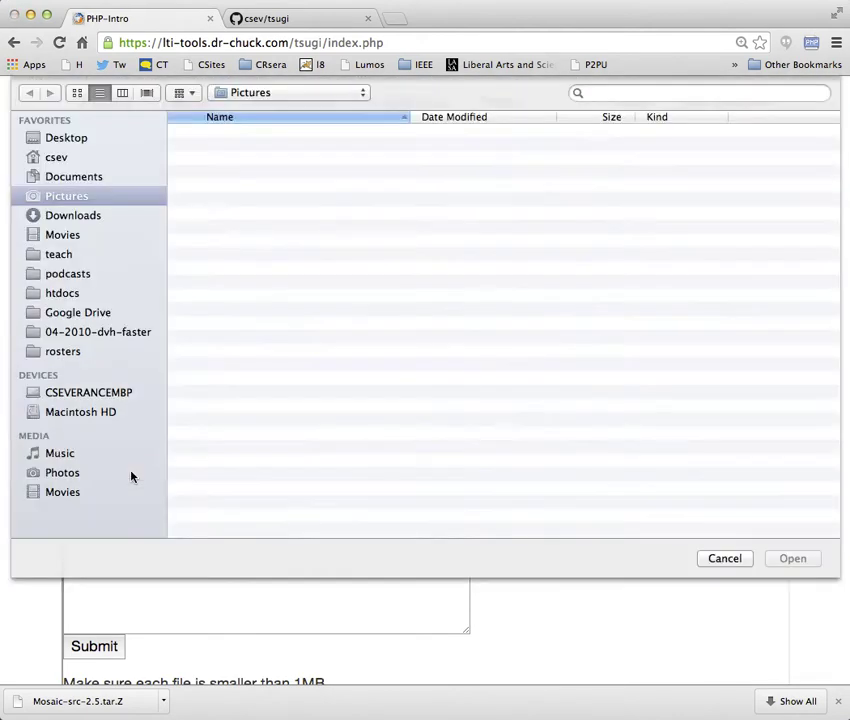
double_click(285, 343)
click(137, 582)
text(Hope you like them.)
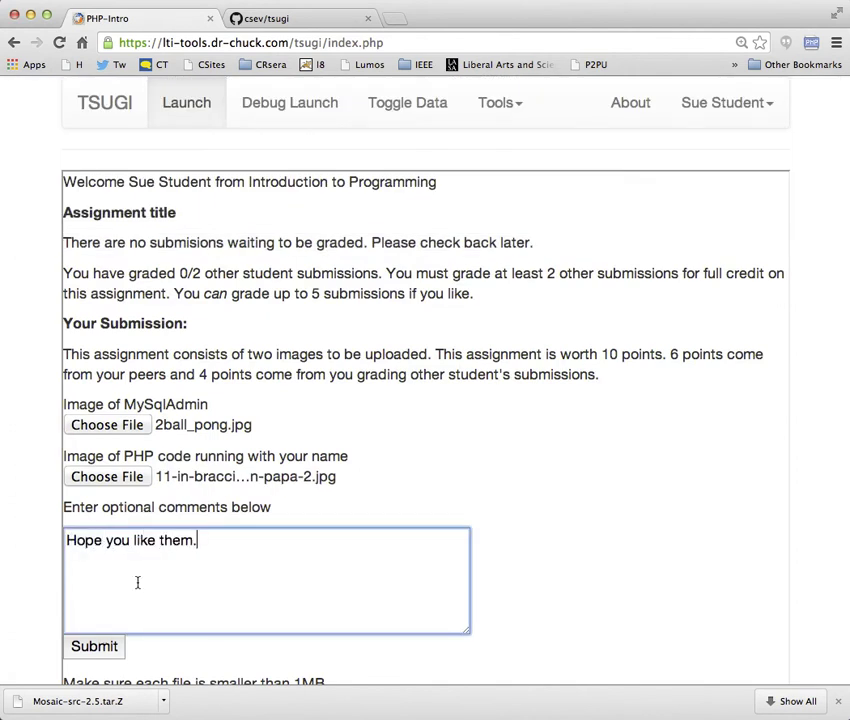
click(87, 645)
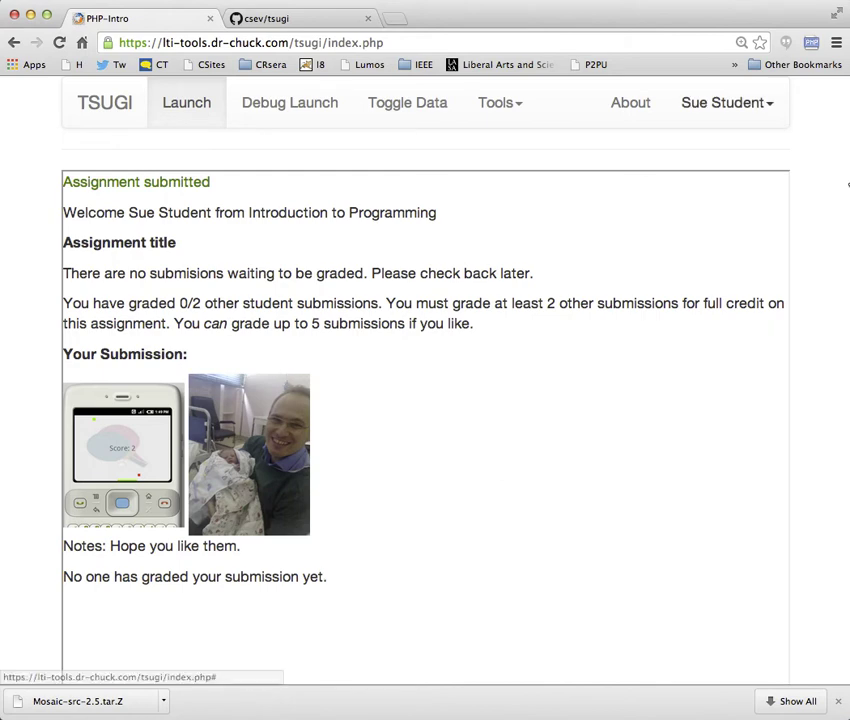
- Switch to student Ed and launch the peer-grade assignment
click(770, 103)
click(708, 200)
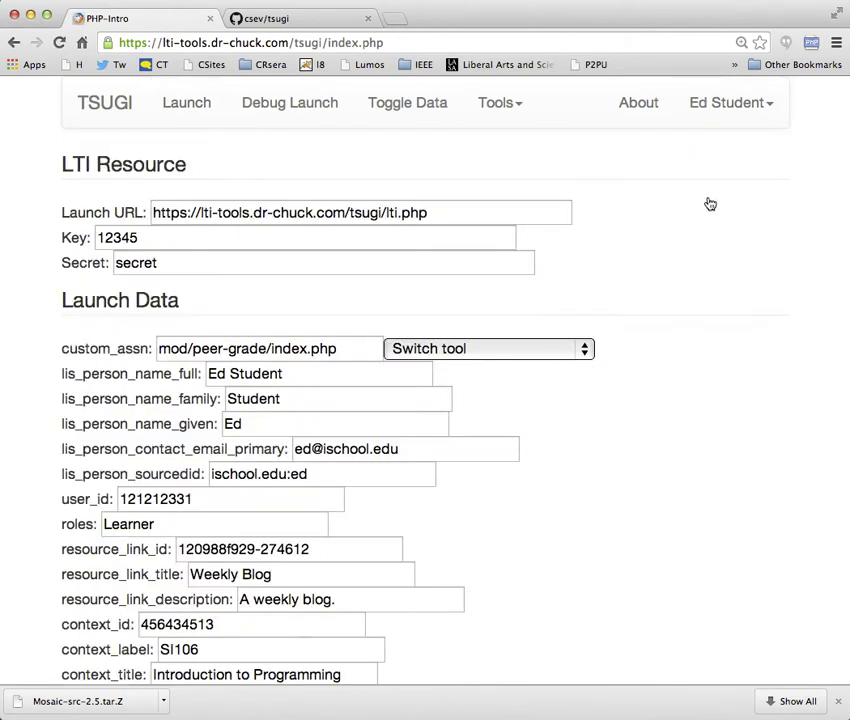
click(518, 104)
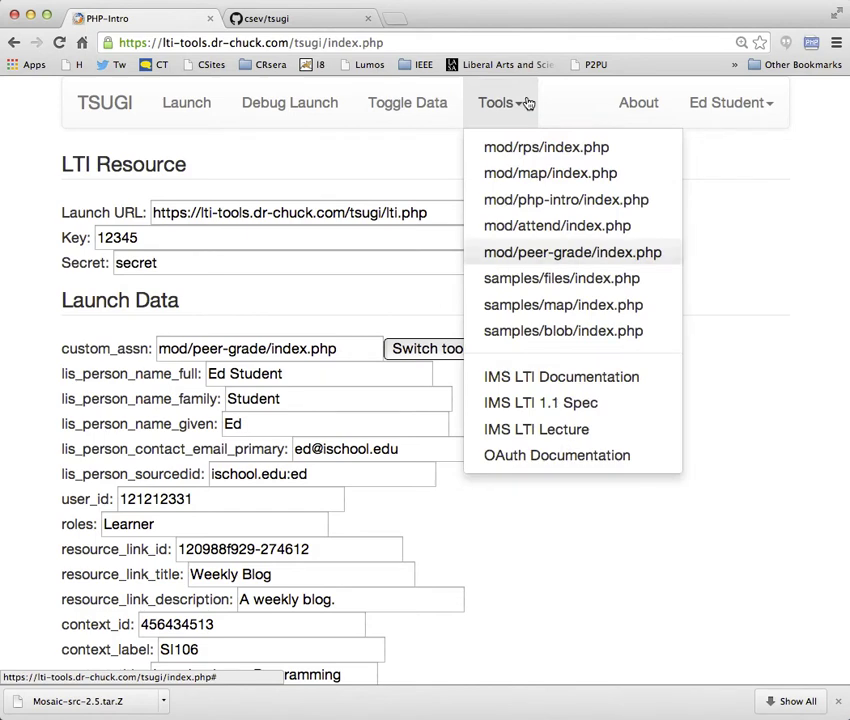
click(546, 254)
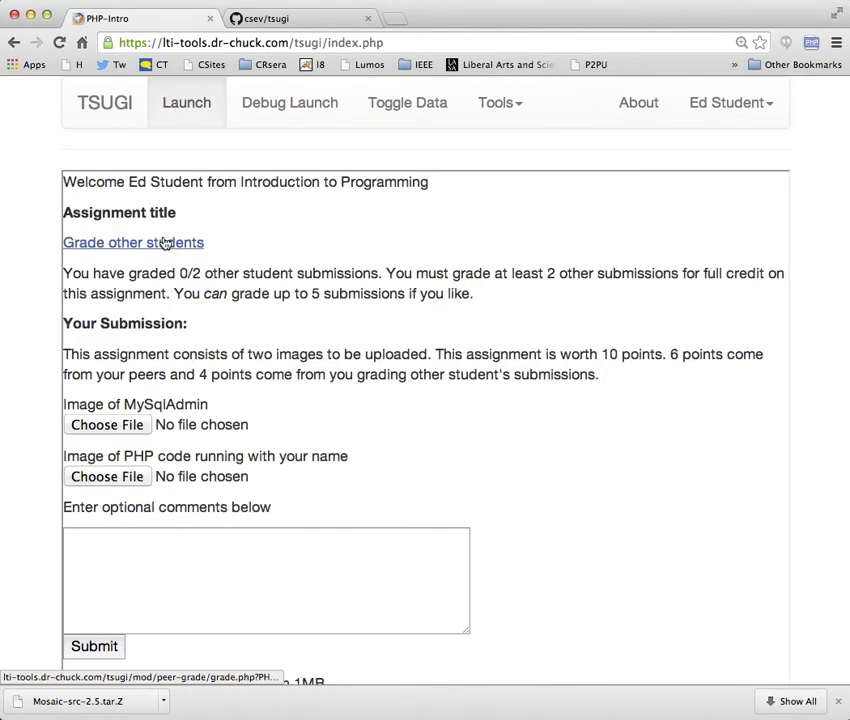
- Submit the Jackrabbit logo and black-and-white photo with comment 'More images form second studen'
click(128, 430)
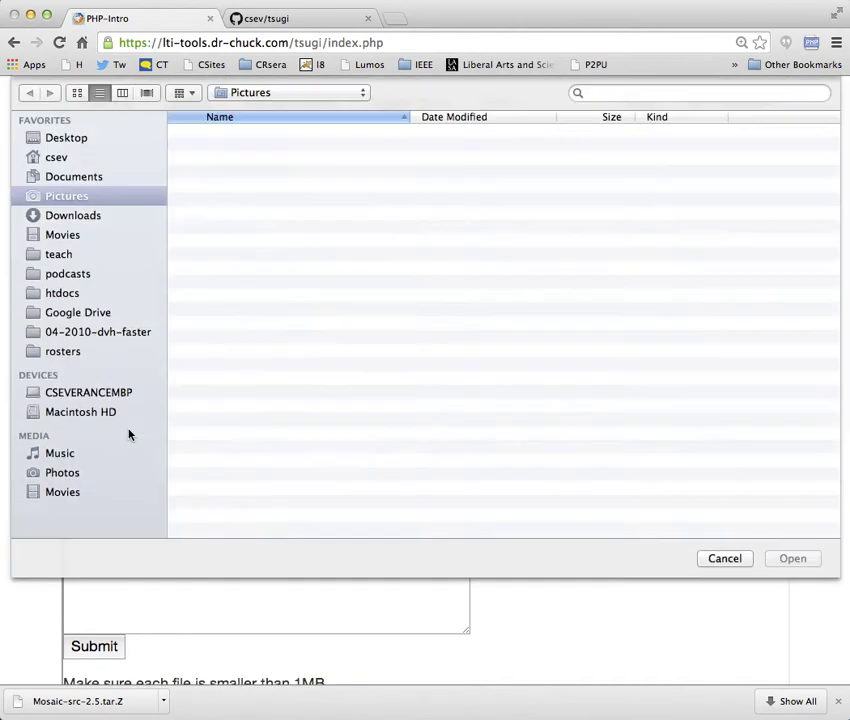
click(262, 287)
double_click(262, 287)
click(145, 474)
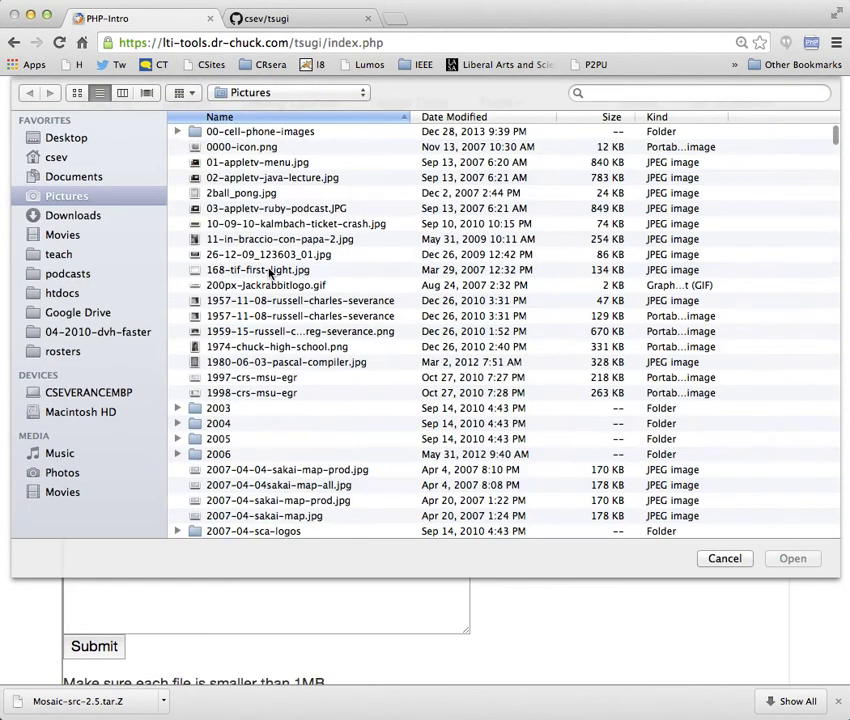
double_click(266, 300)
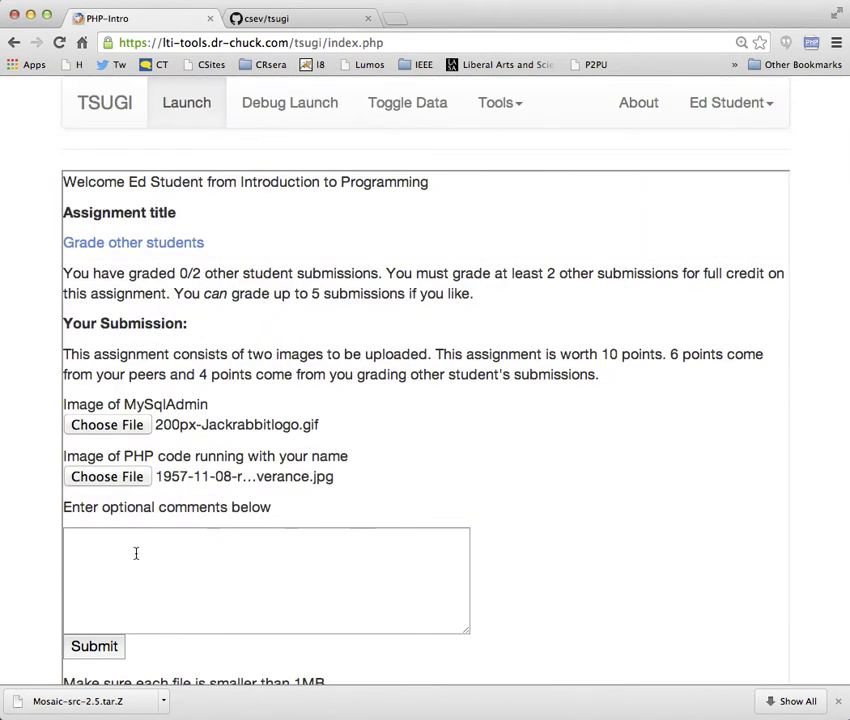
click(160, 549)
text(More )
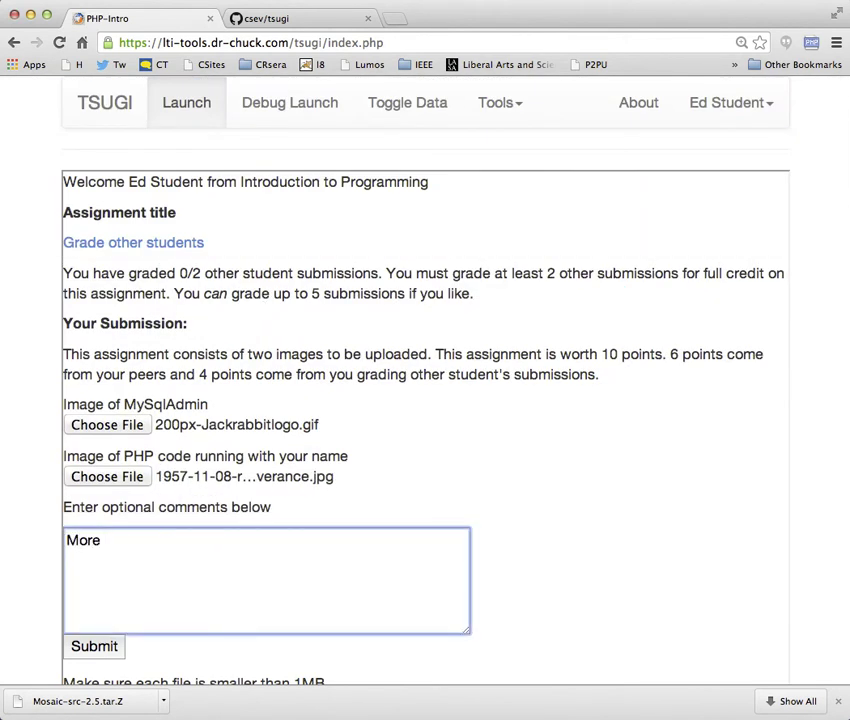
text(images f)
text(orm second student.)
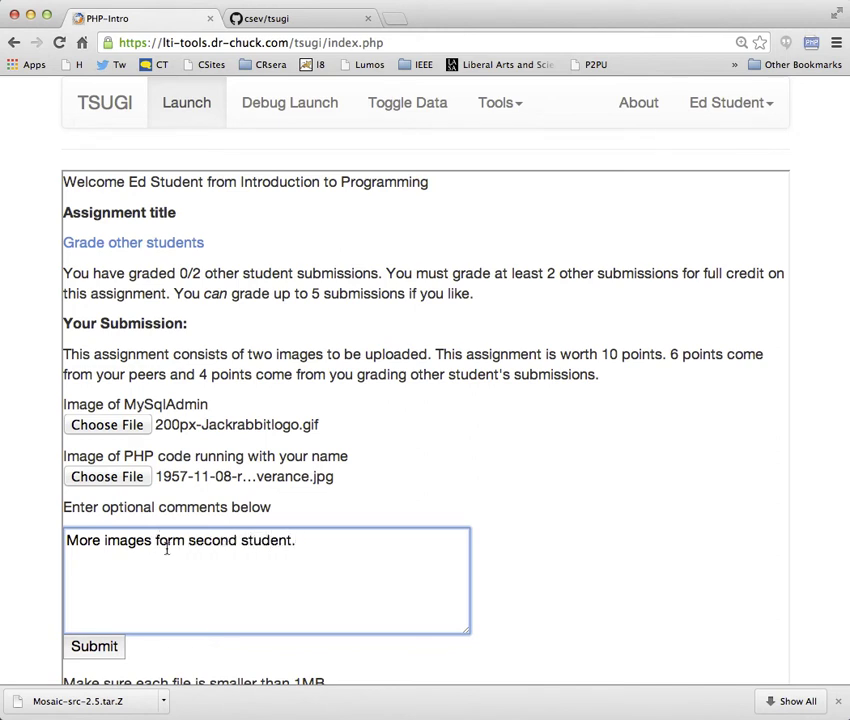
click(104, 647)
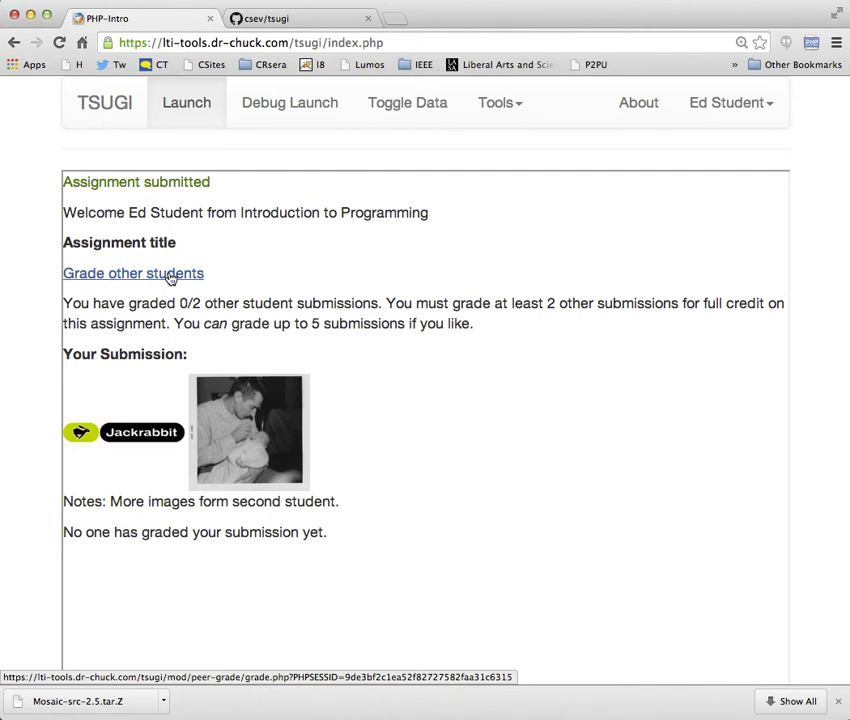
- As Jane Instructor, launch peer-grade and open Sue Student's submission via Explore Grade Data
click(768, 116)
click(730, 155)
click(510, 104)
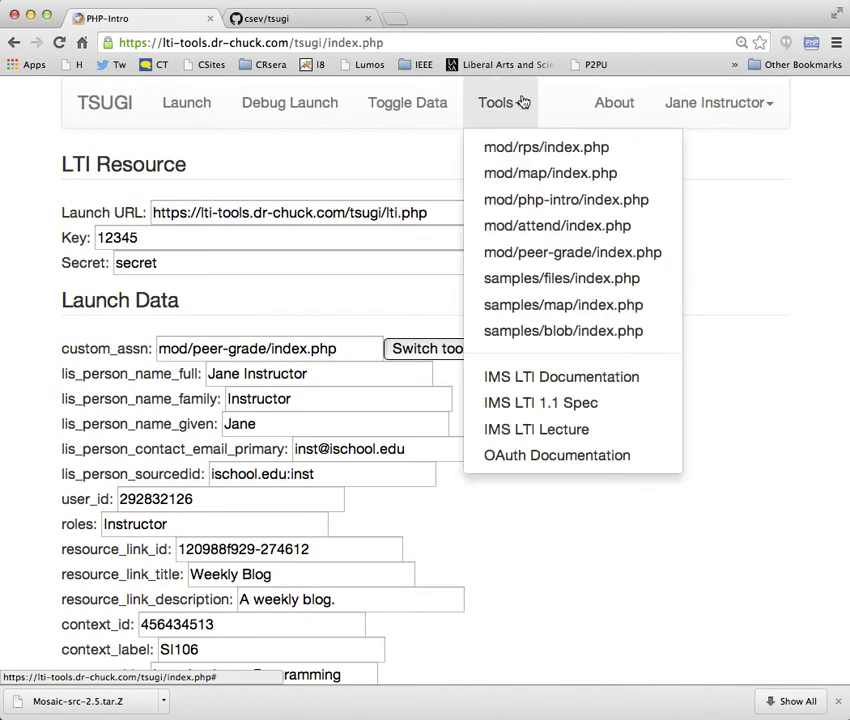
click(527, 203)
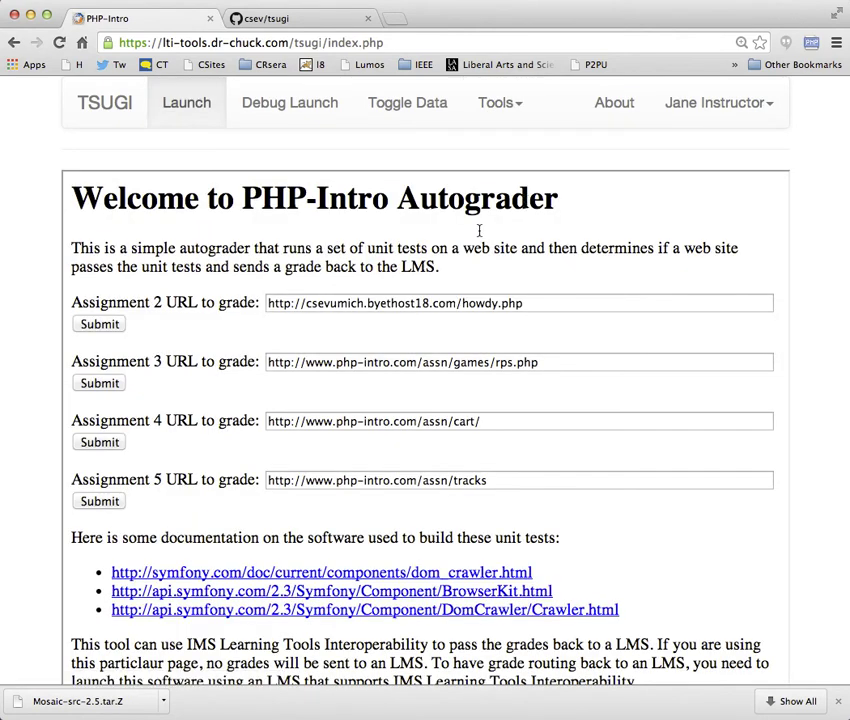
click(500, 106)
click(530, 230)
click(303, 246)
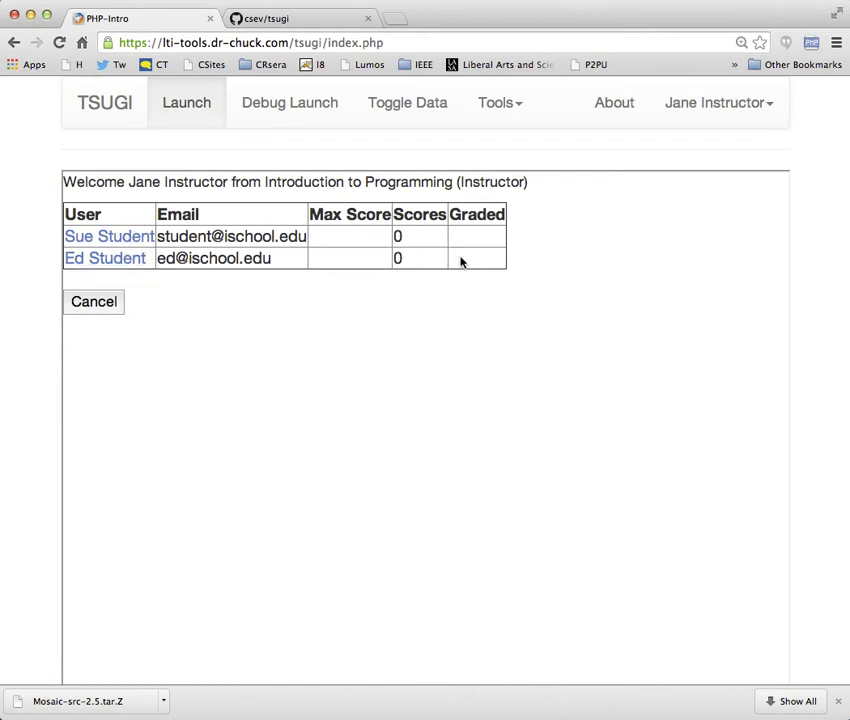
click(124, 240)
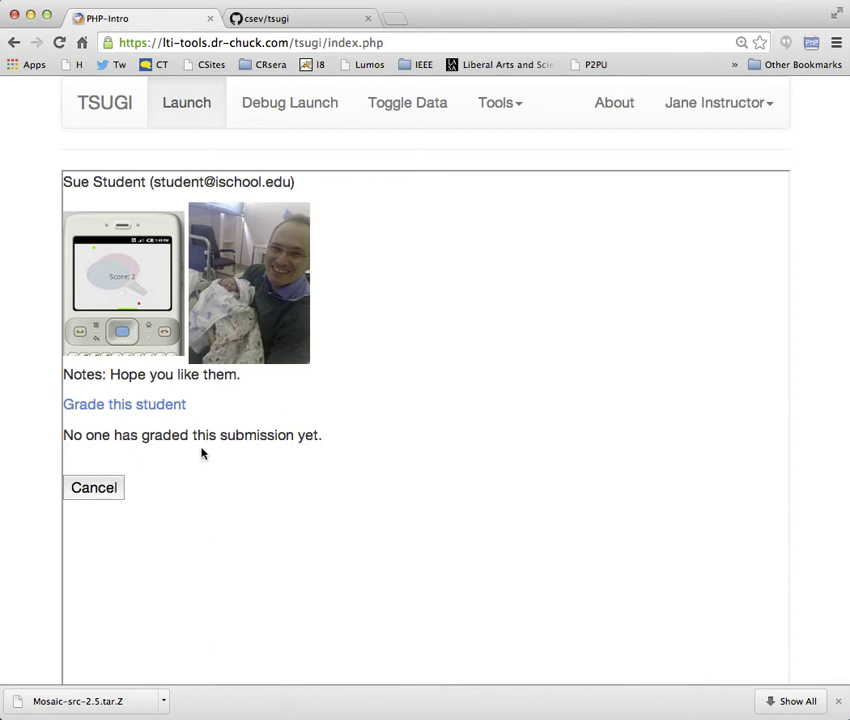
- Switch back to Sue Student and launch the peer-grade assignment
click(772, 108)
click(708, 175)
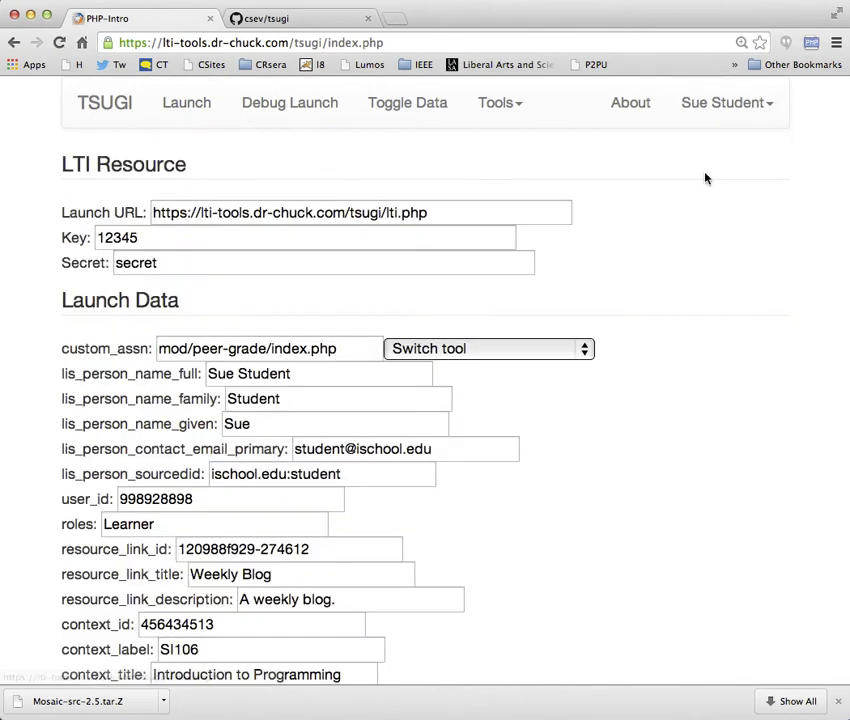
click(476, 108)
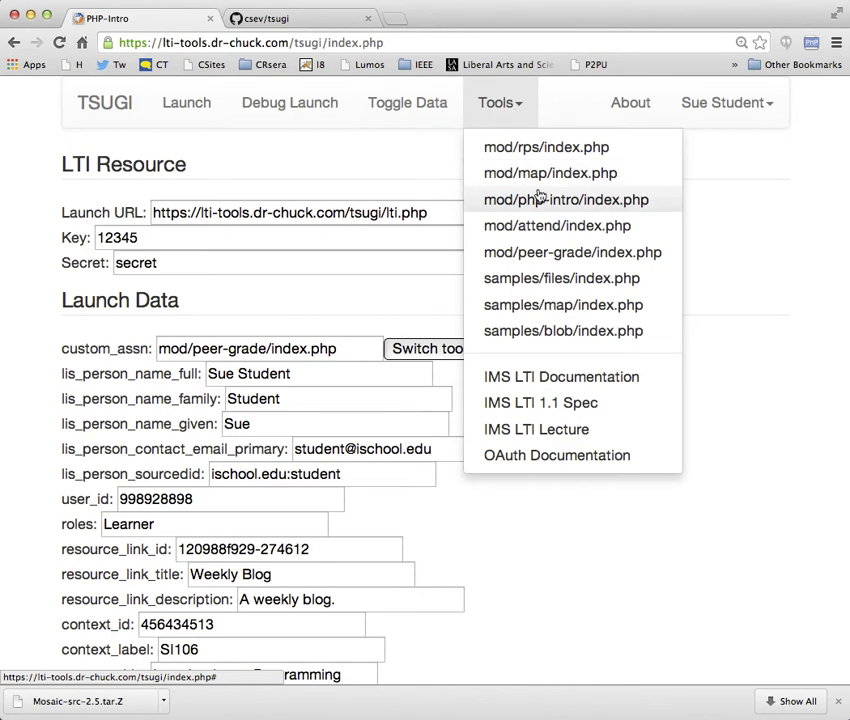
click(557, 252)
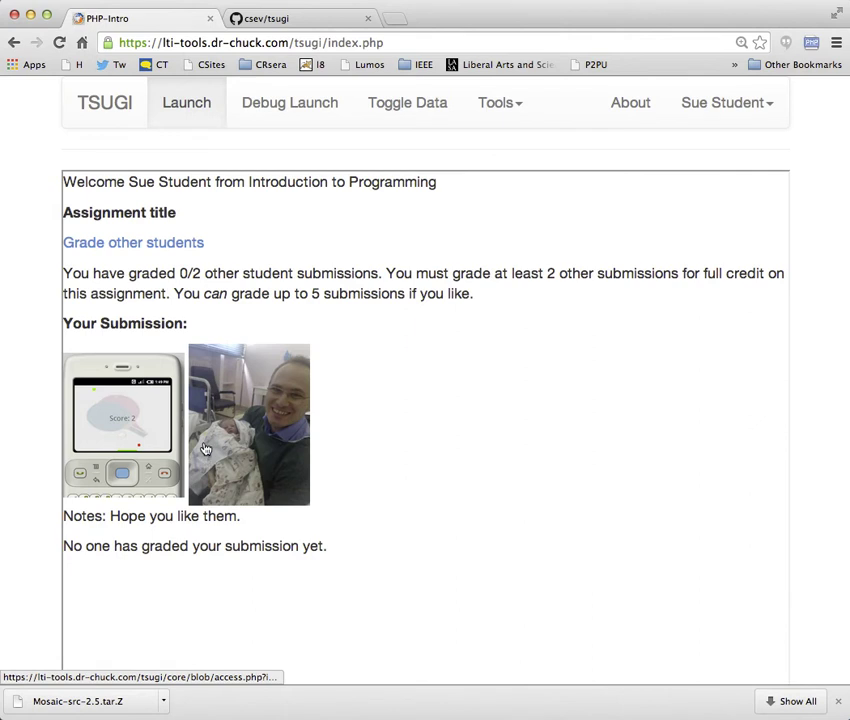
- Grade the other student's submission with 6 points and the comment 'This is great.'
click(131, 252)
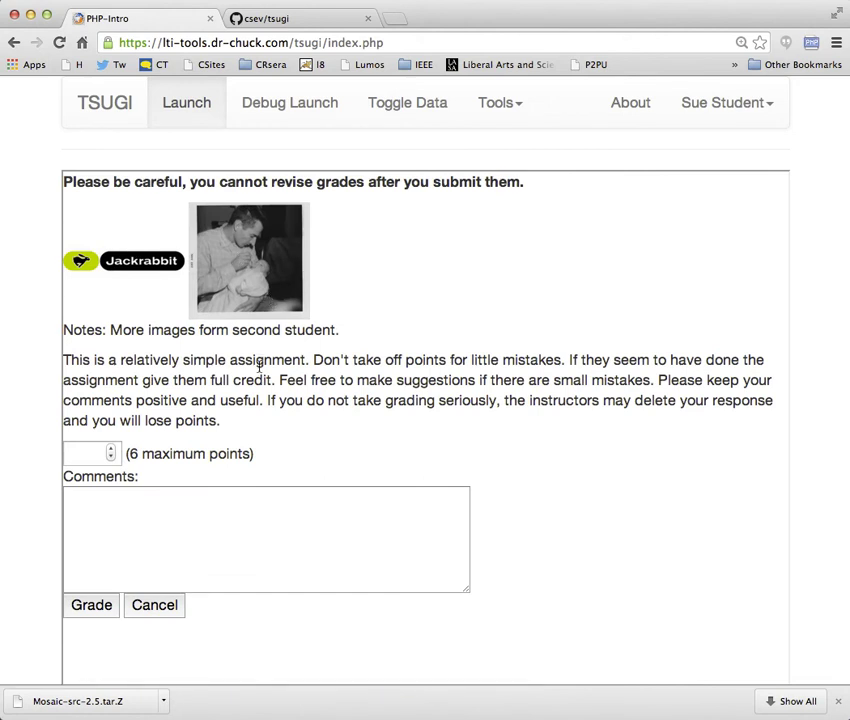
click(112, 450)
double_click(111, 450)
click(95, 512)
text(This is great.)
click(88, 608)
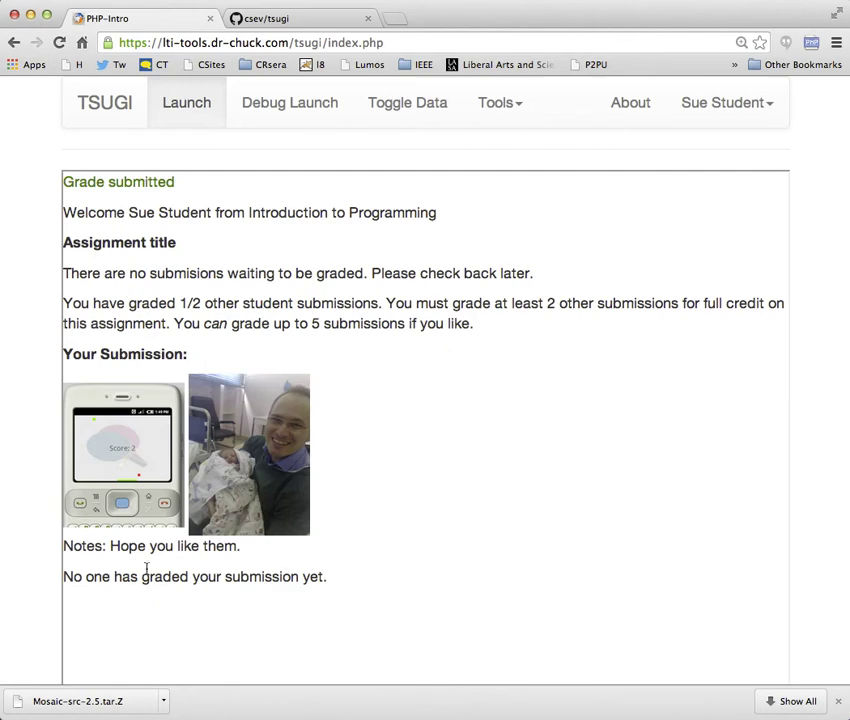
- Switch to the second student and launch the peer-grade assignment
click(752, 108)
click(722, 147)
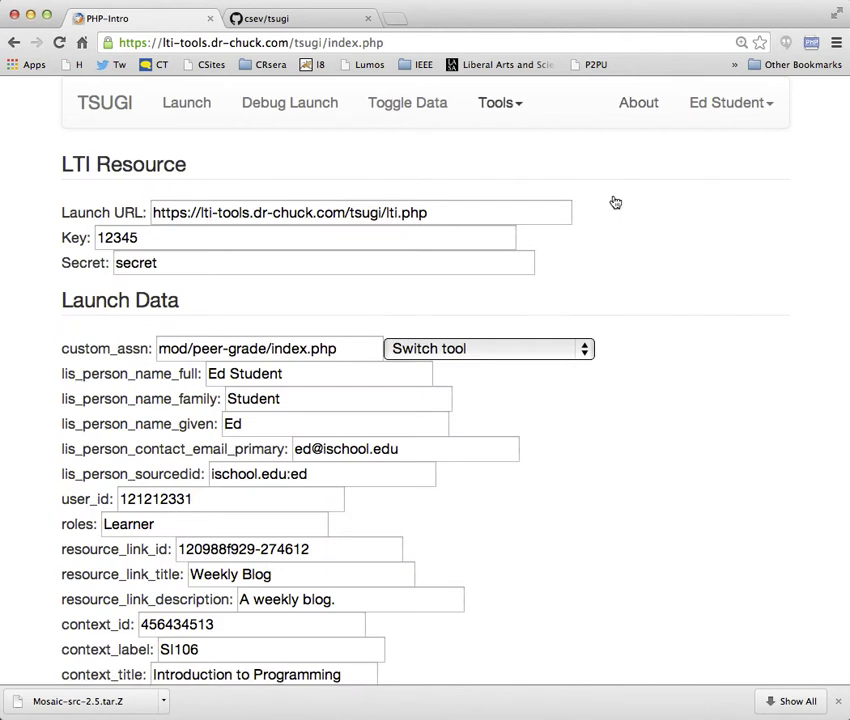
click(522, 106)
click(566, 256)
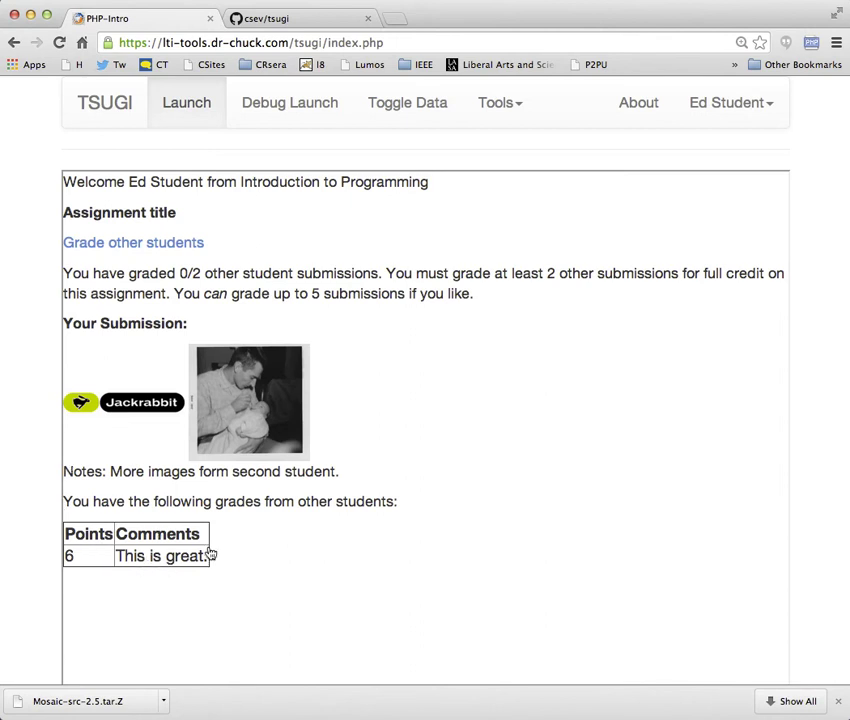
- Grade the peer's submission 1 point with 'I hate Android so you get a bad grade.'
click(194, 243)
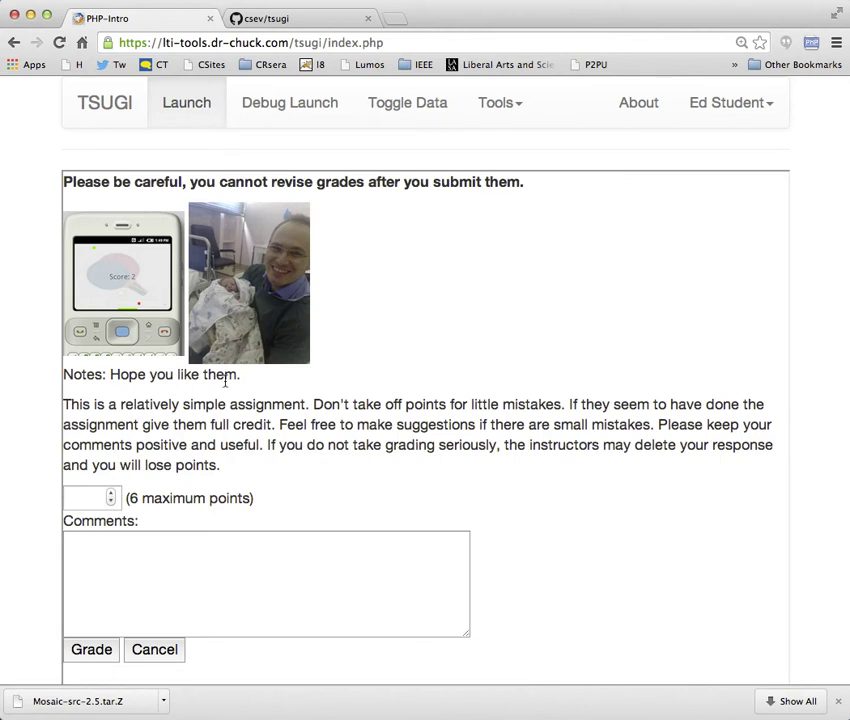
click(89, 500)
text(1)
click(129, 588)
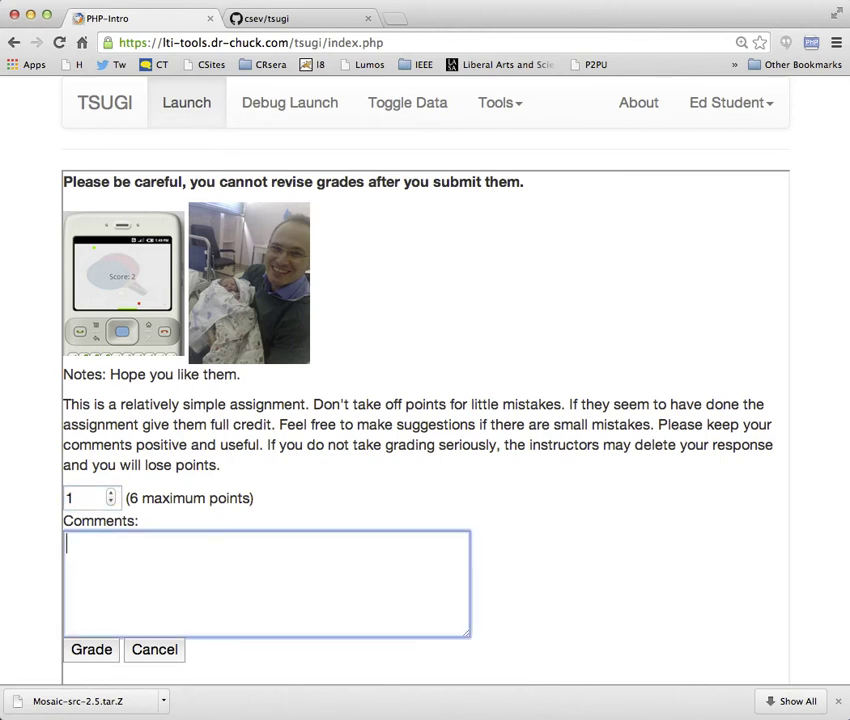
text(I hate Android so y)
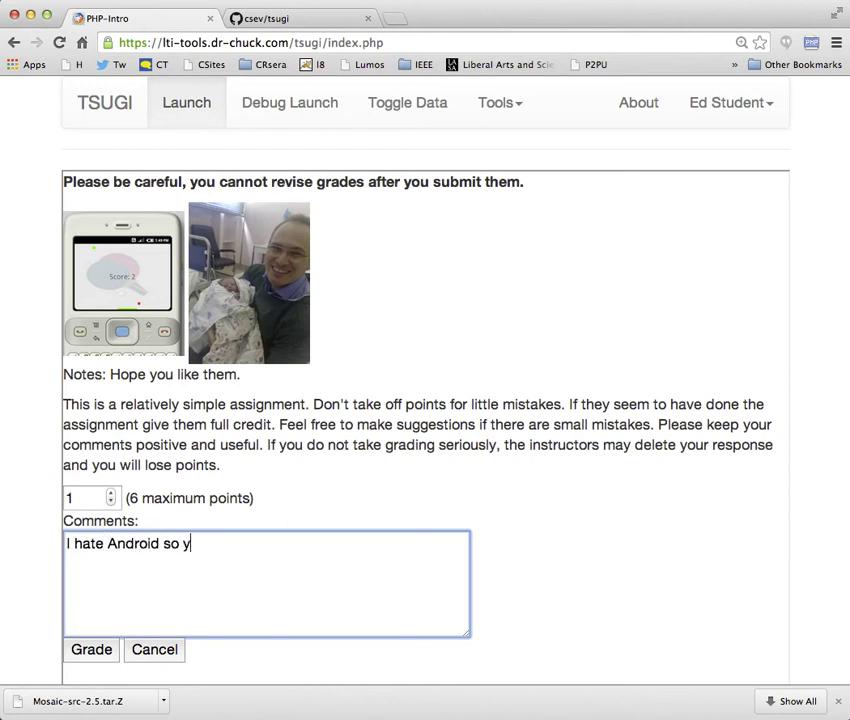
text(ou get a )
text(bad grade.)
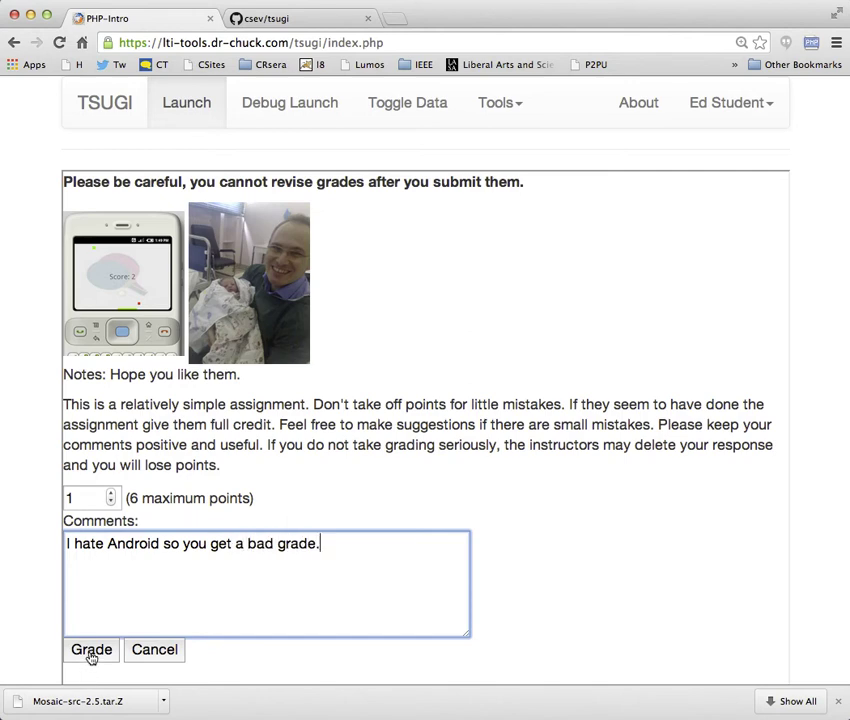
click(91, 653)
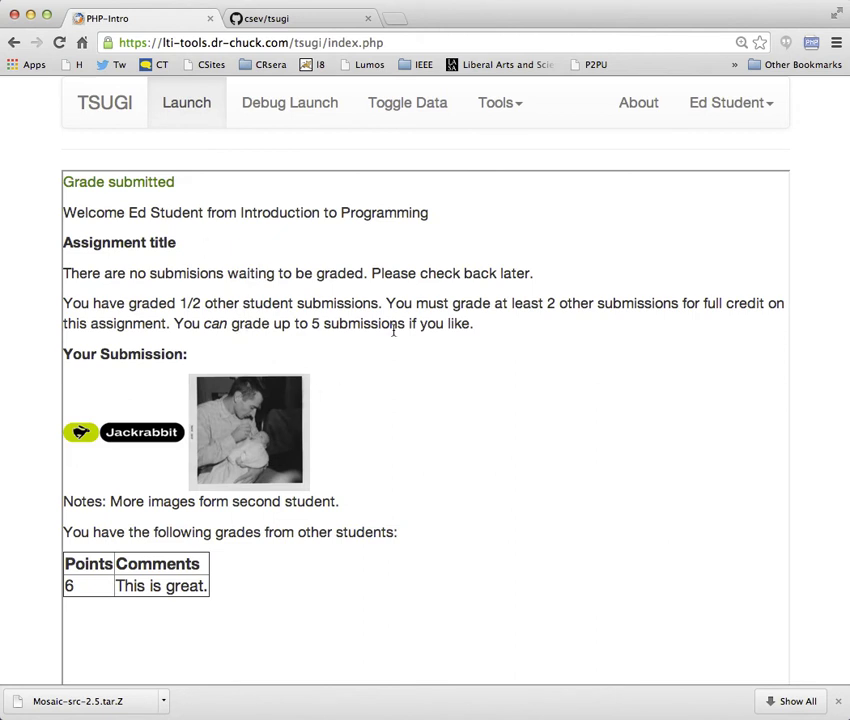
drag(178, 303, 212, 303)
click(298, 304)
- Relaunch as the instructor and open the peer-grade assignment
click(767, 116)
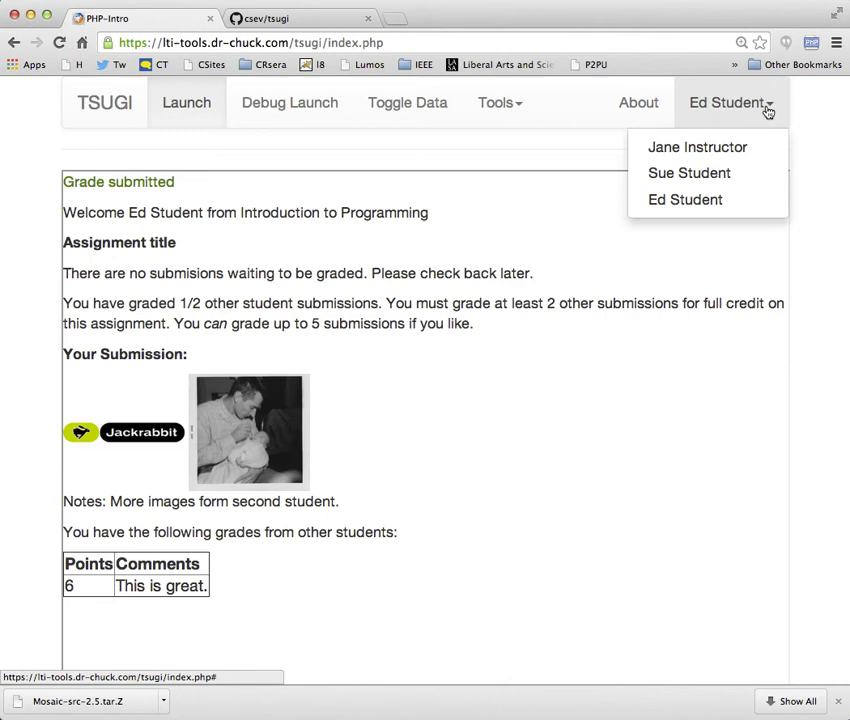
click(727, 148)
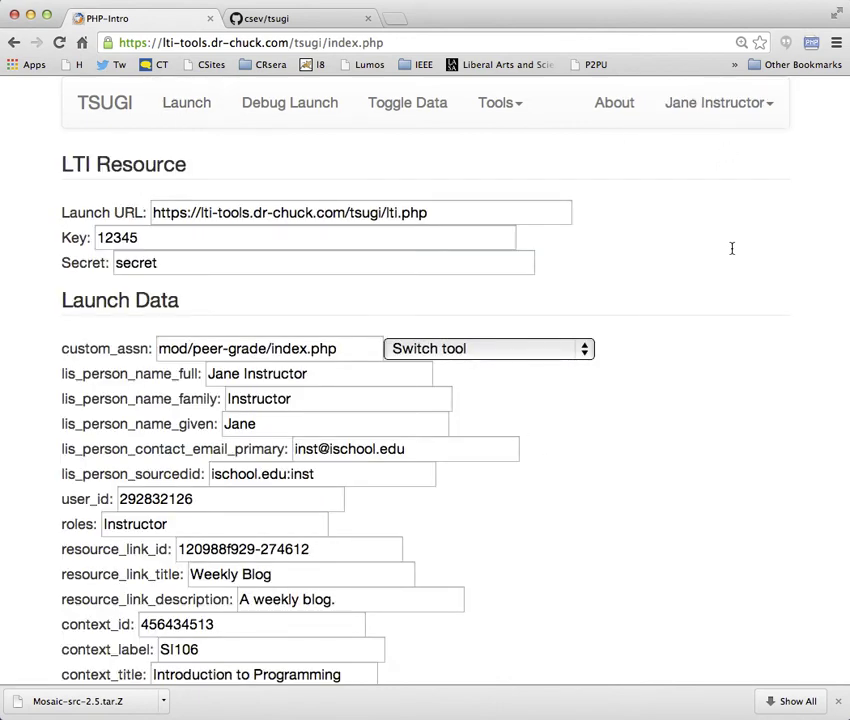
click(497, 102)
click(508, 245)
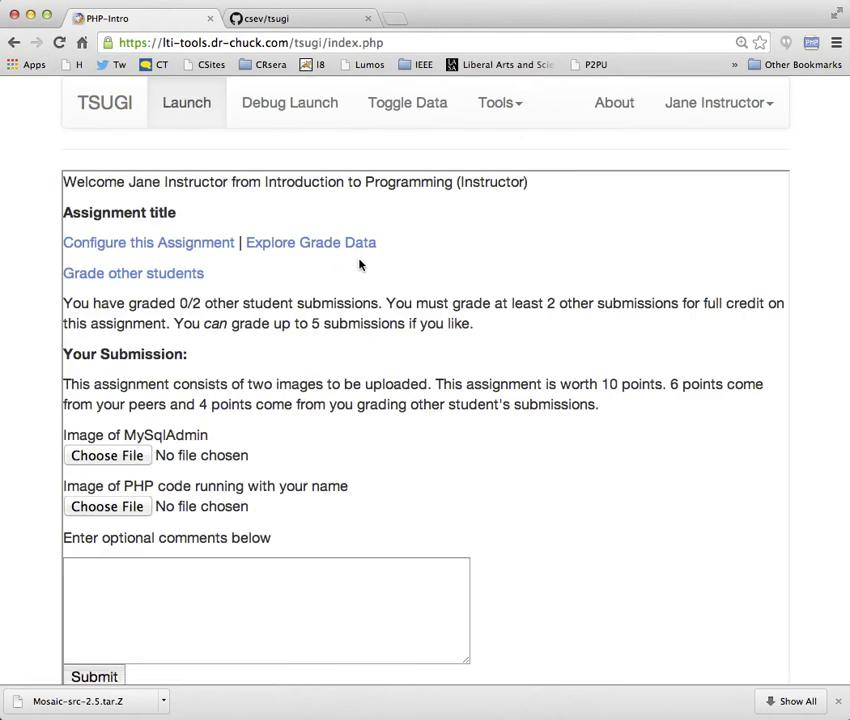
- Grade the first submission 6 points with the comment 'I like your stuff.'
click(174, 276)
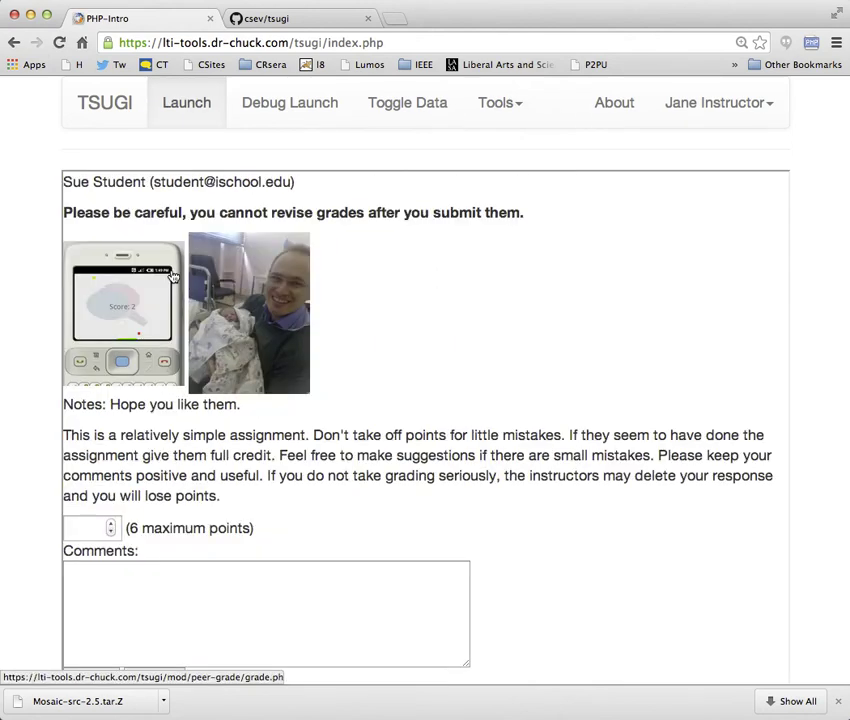
click(109, 522)
key(BackSpace)
key(Tab)
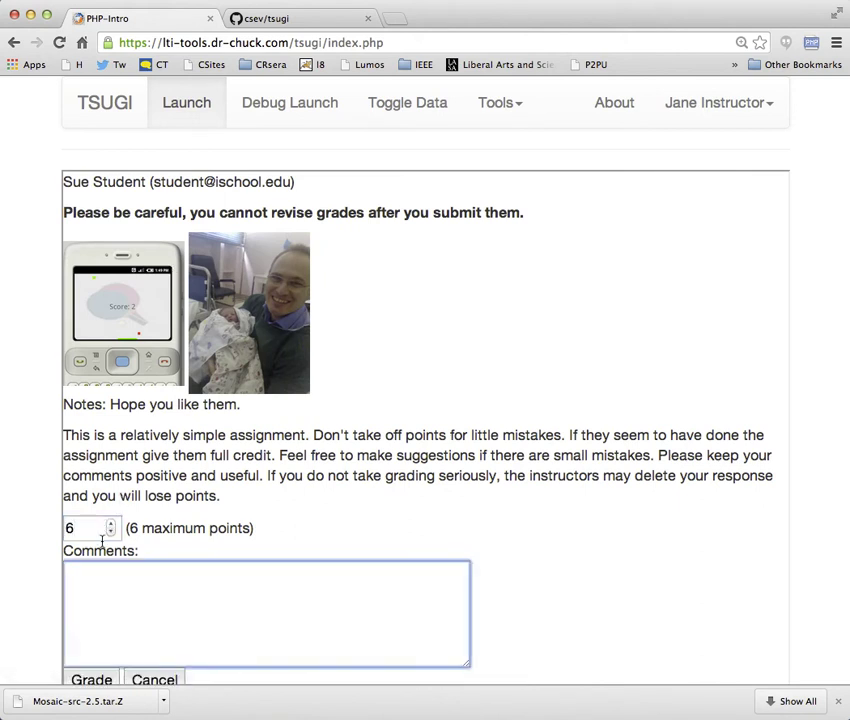
text(I like your stuff.)
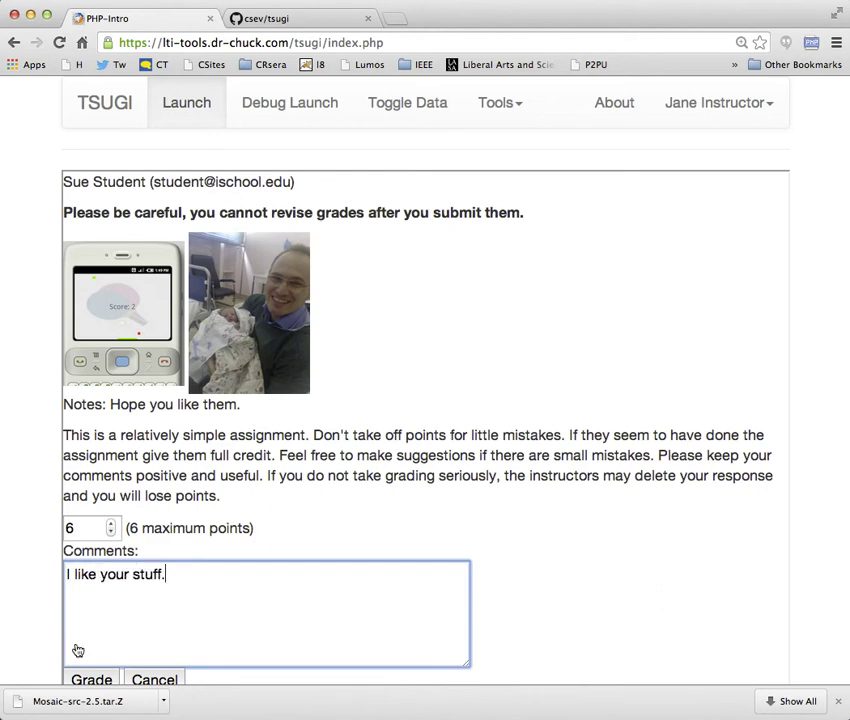
click(88, 680)
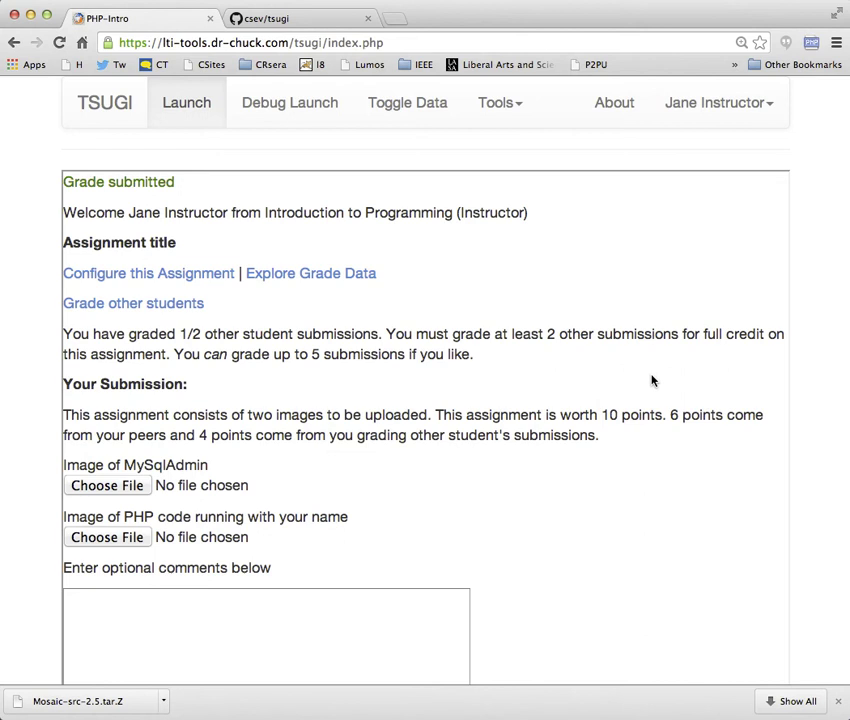
- Grade the next submission 5 points with the comment 'What a cuteid.'
click(189, 315)
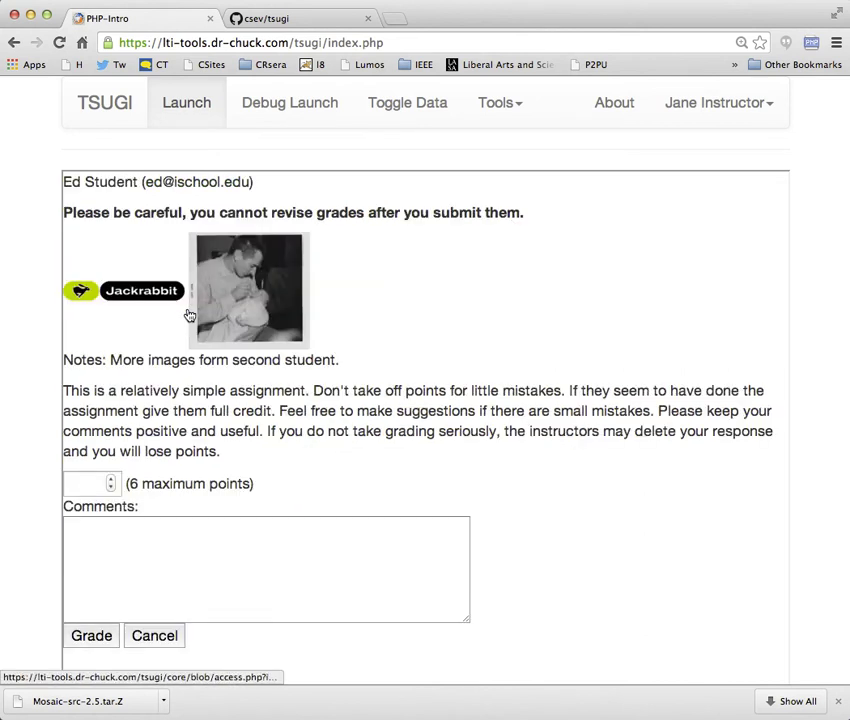
click(95, 482)
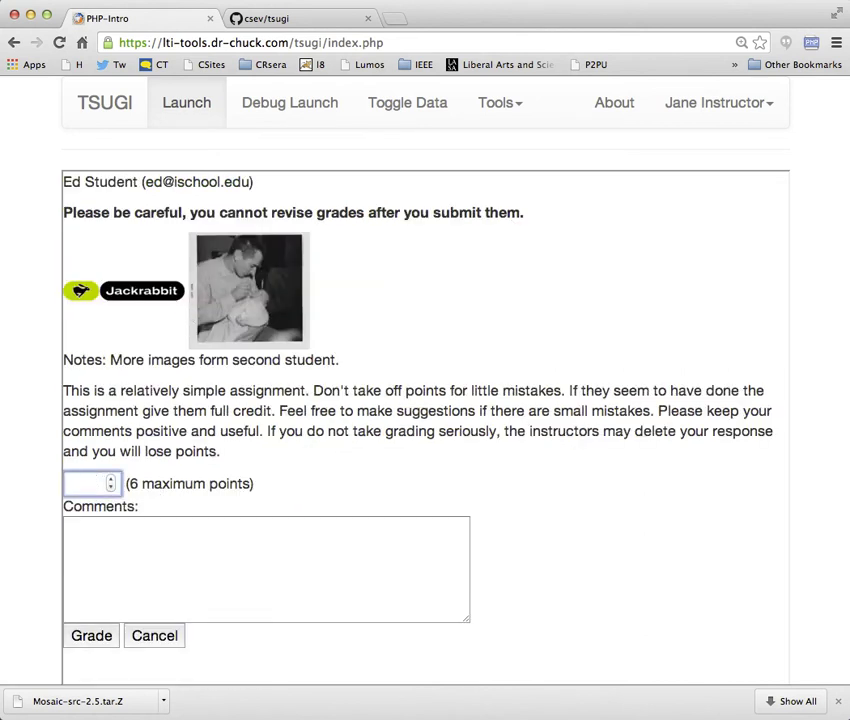
text(5)
key(Tab)
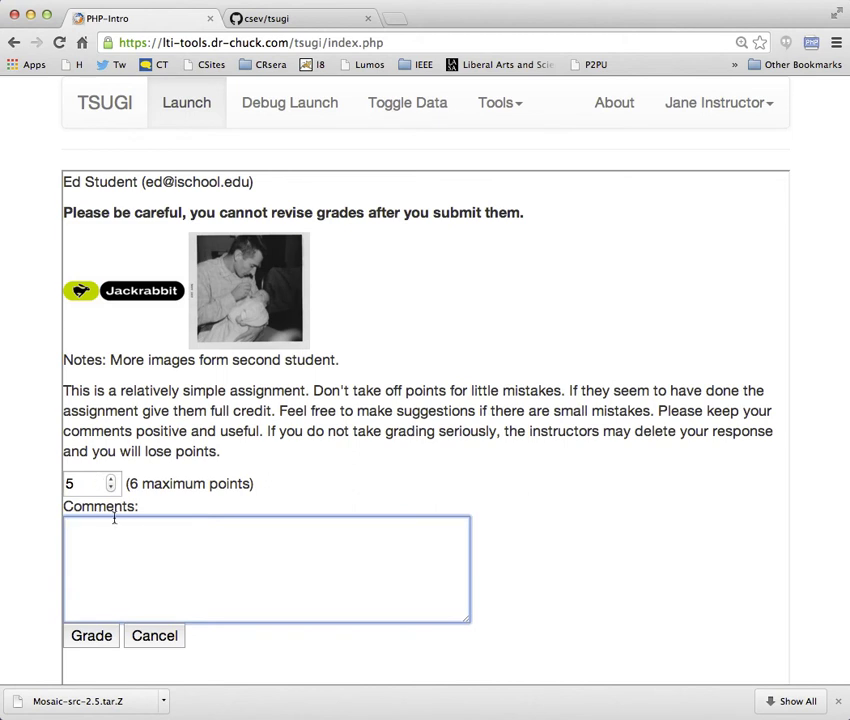
text(What a cute)
text(id.)
click(100, 636)
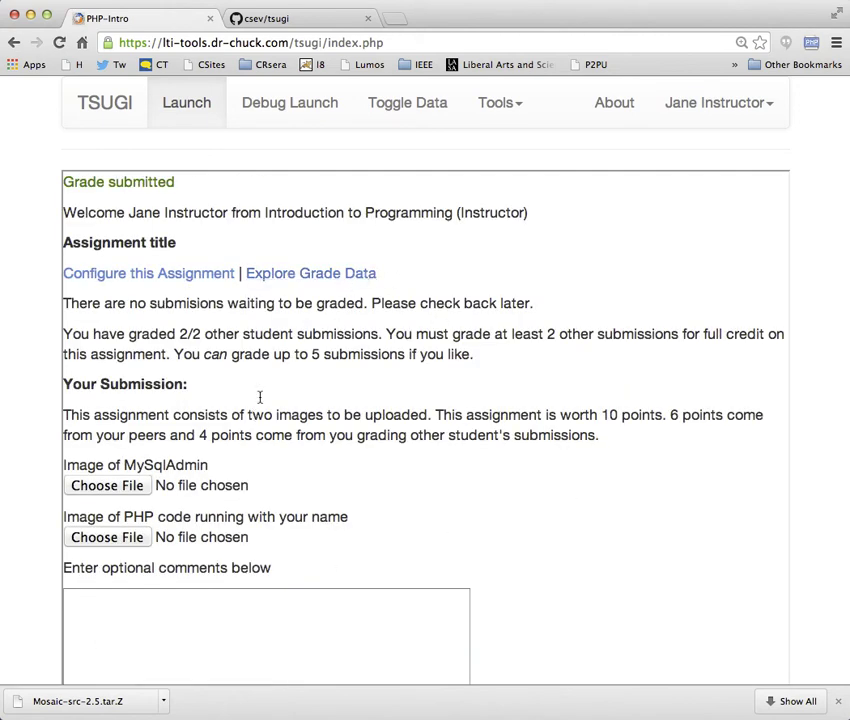
- Submit 1980-06-03-pascal-compiler.jpg and 1997-crs-msu-egr.png with comment 'Yo', then view the grade data
click(132, 485)
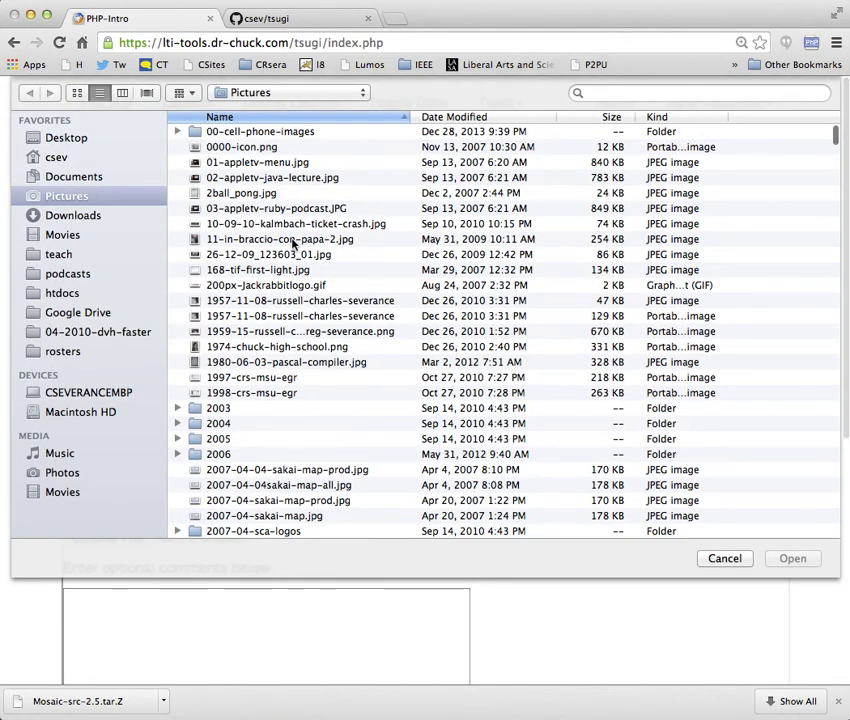
double_click(288, 362)
click(107, 537)
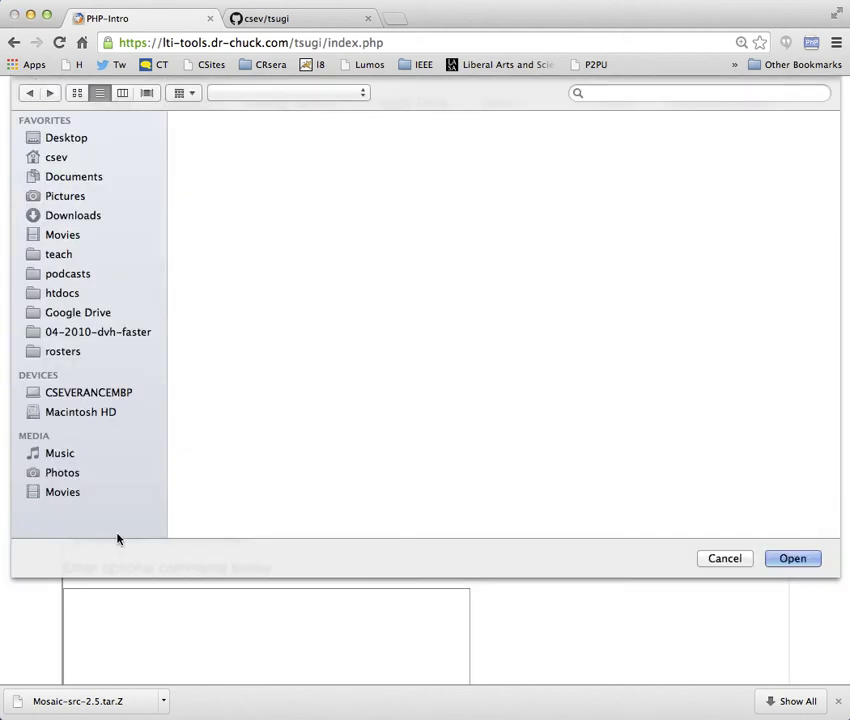
double_click(253, 380)
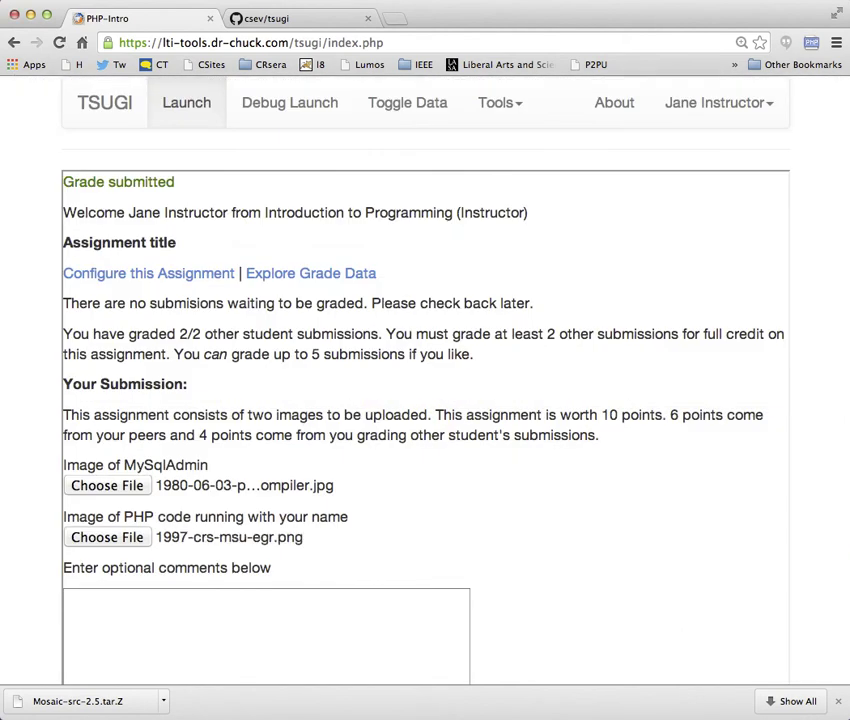
click(455, 645)
text(Yo)
scroll(370, 610, down, 5)
click(100, 400)
scroll(555, 392, up, 5)
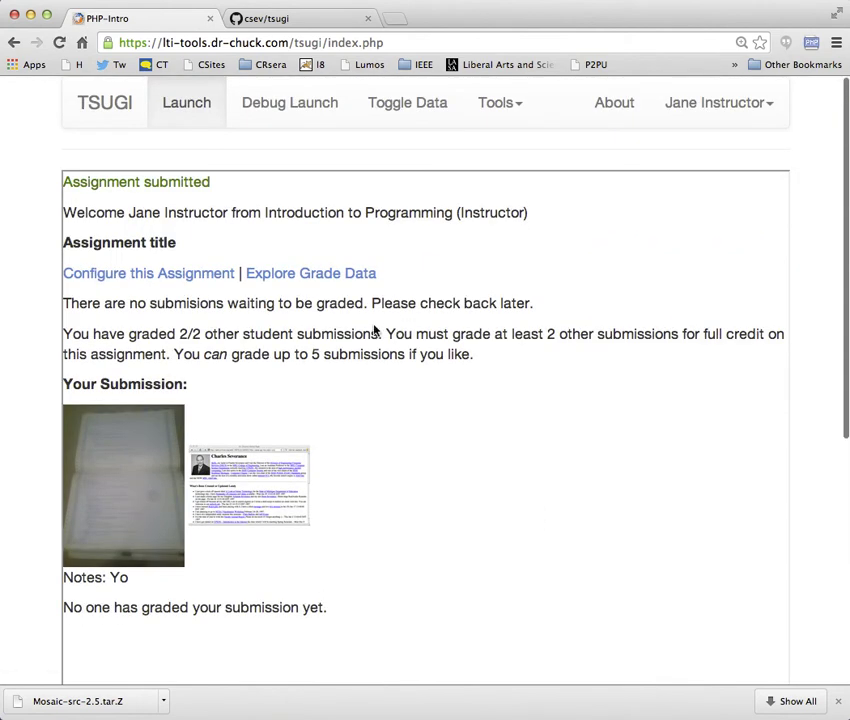
click(350, 287)
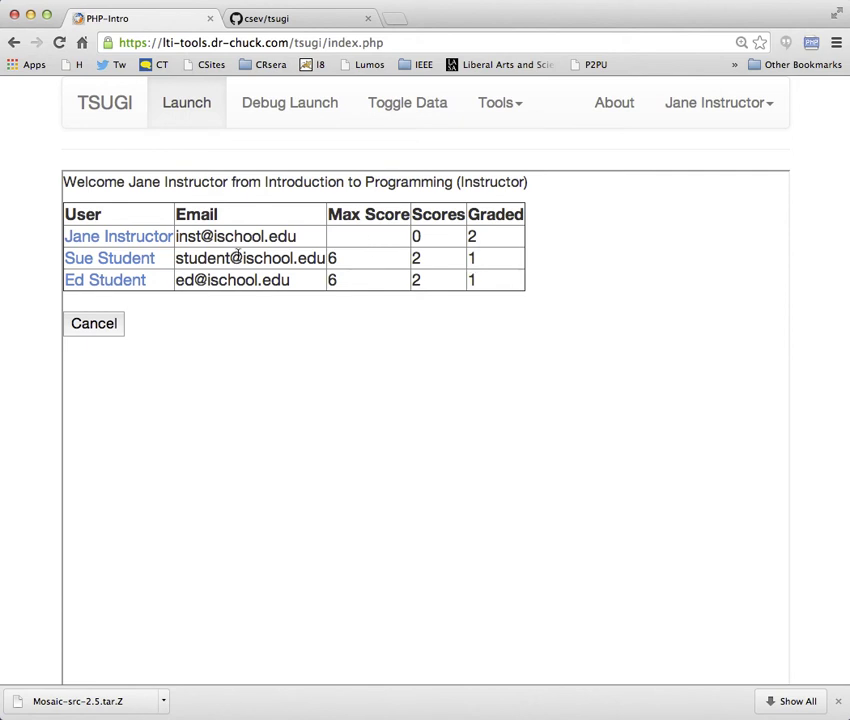
- Delete the 1-point Android-hating grade from the student's submission and return to the grade overview
click(114, 257)
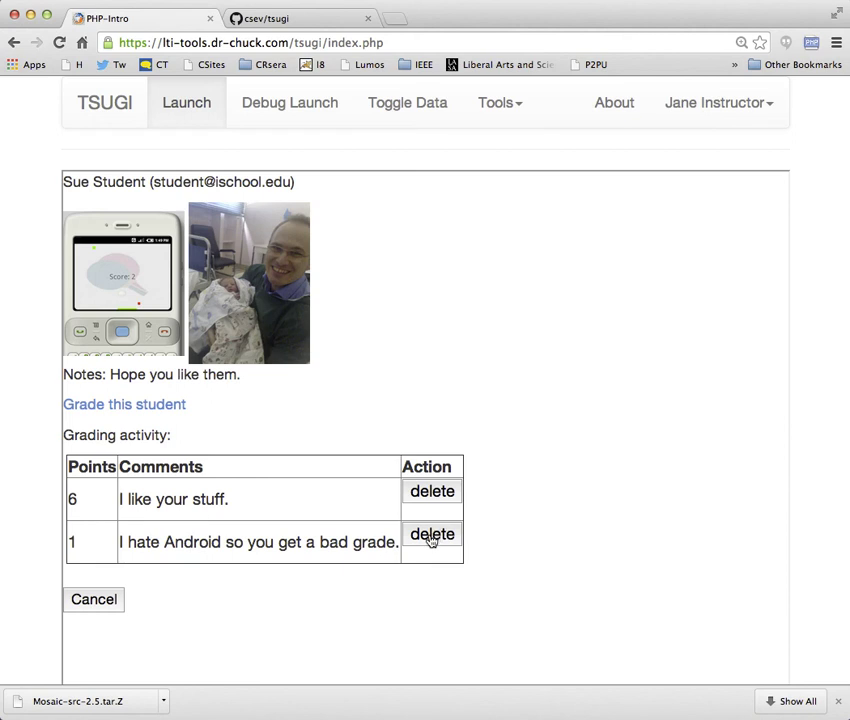
click(432, 538)
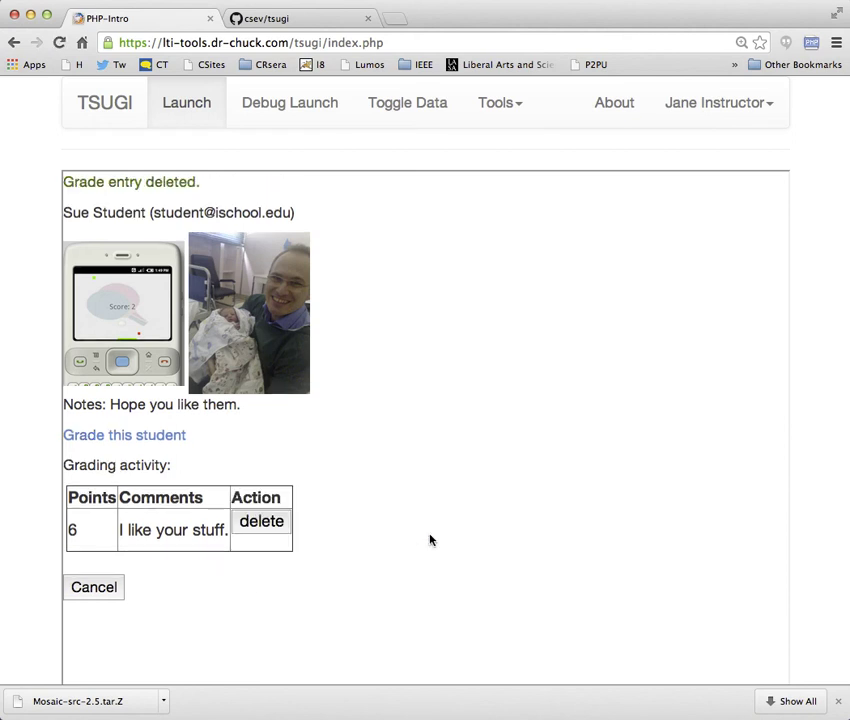
click(93, 589)
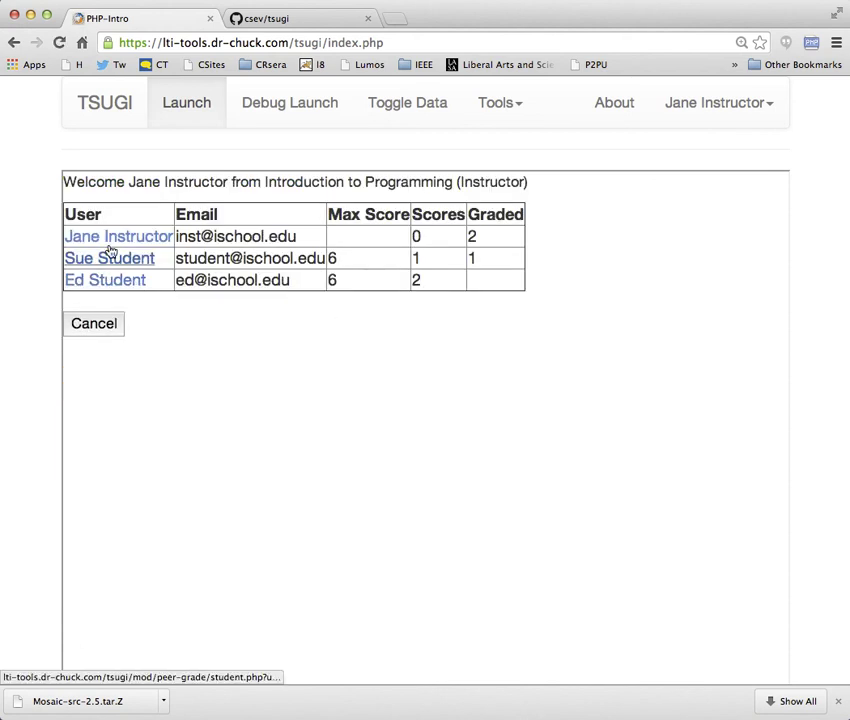
click(110, 252)
click(108, 560)
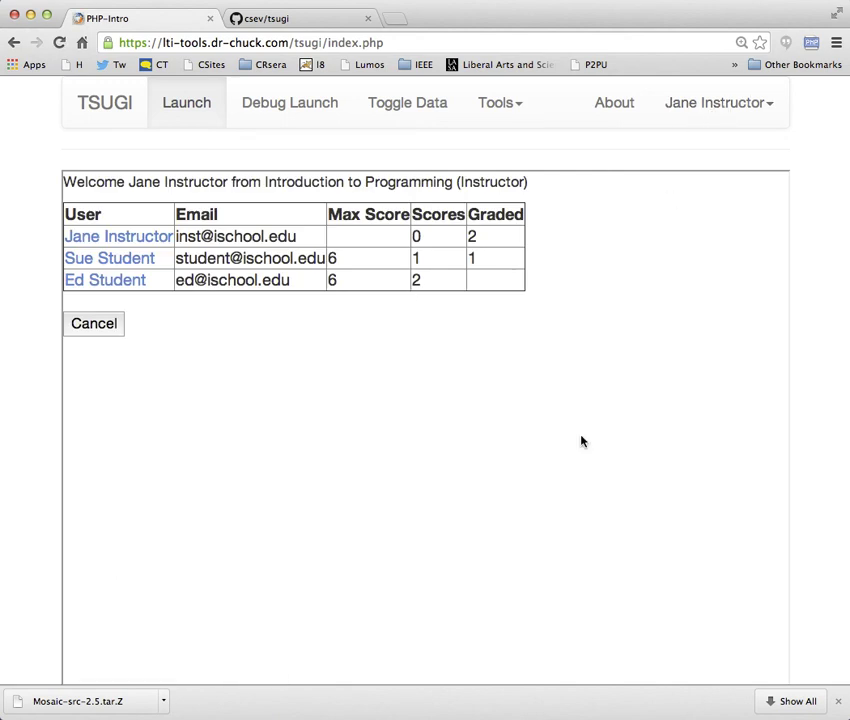
- Relaunch peer-grade as the graded student to confirm only the 6-point grade remains, then view tsugi's GitHub repository
click(745, 115)
click(723, 163)
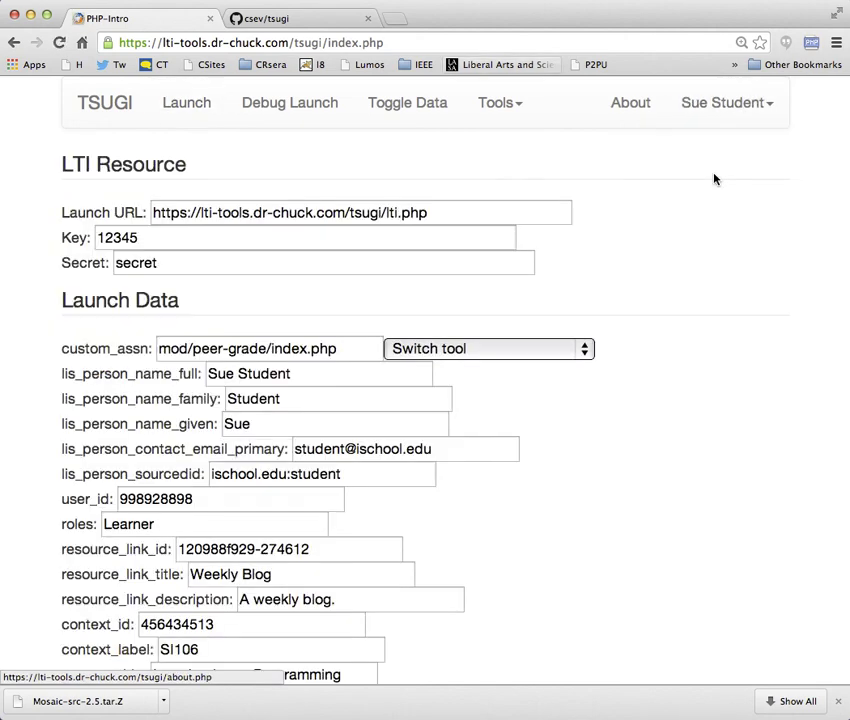
click(505, 100)
click(527, 250)
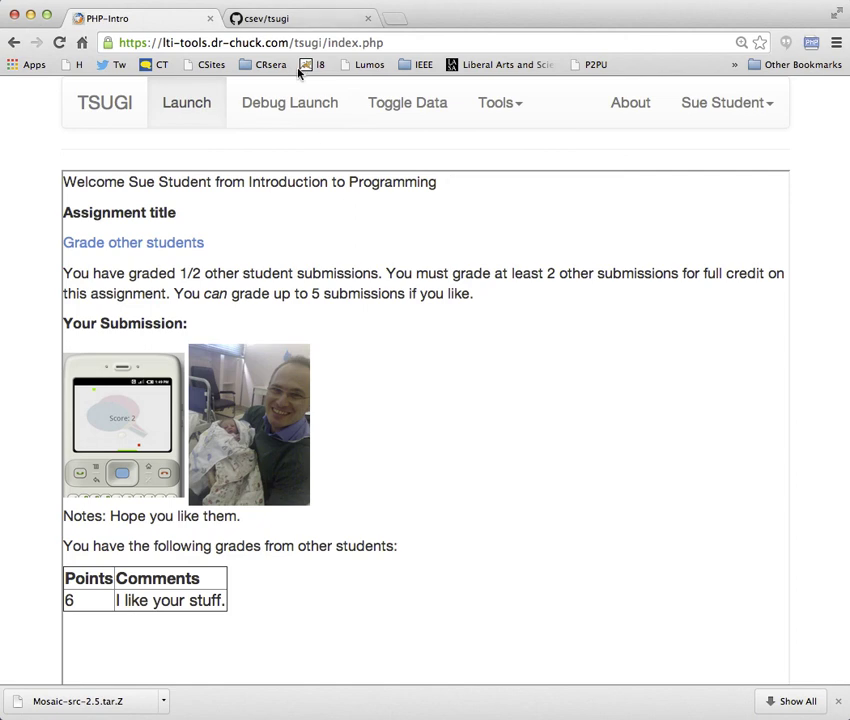
click(300, 20)
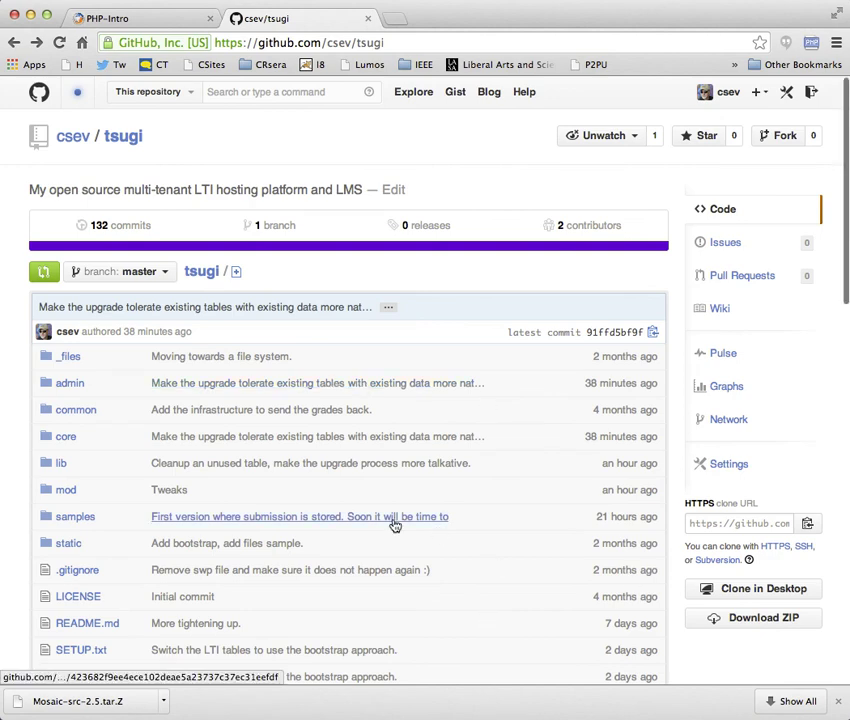
scroll(394, 523, down, 4)
scroll(395, 524, up, 4)
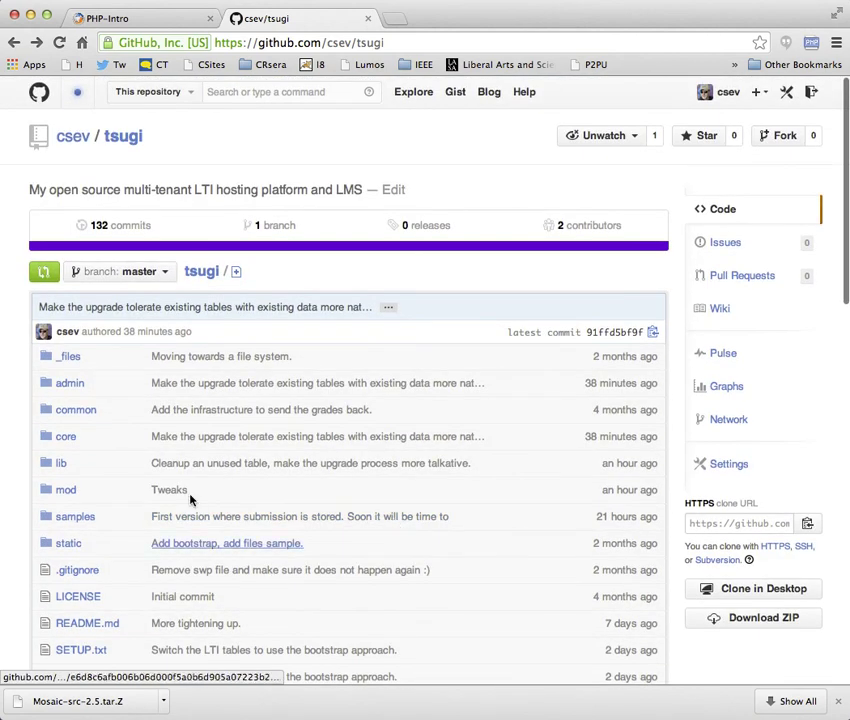